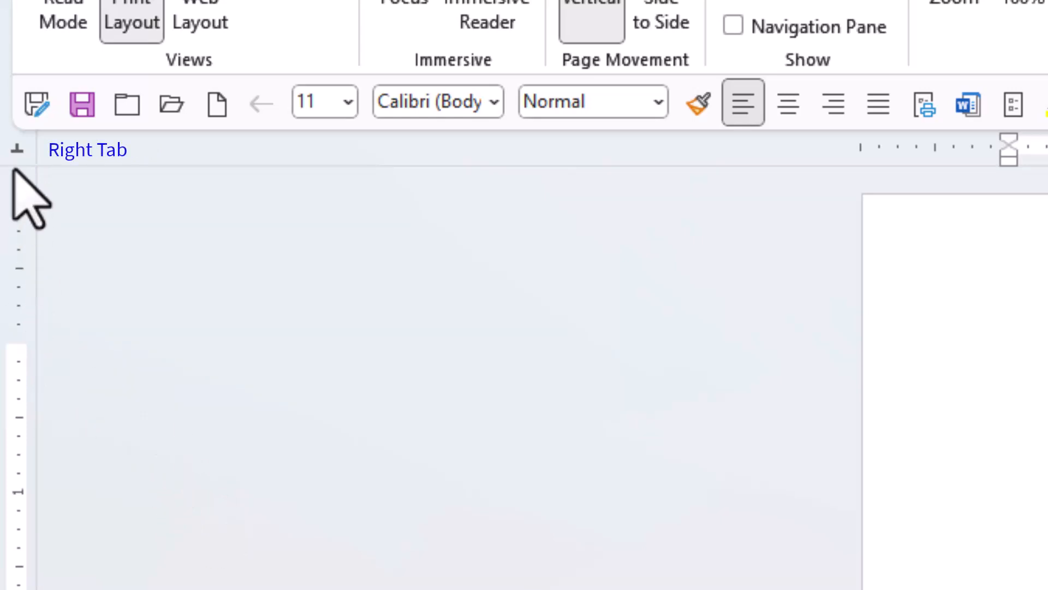
Cycle the ruler's tab selector through its tab stop and indent types to examine each one
click(16, 147)
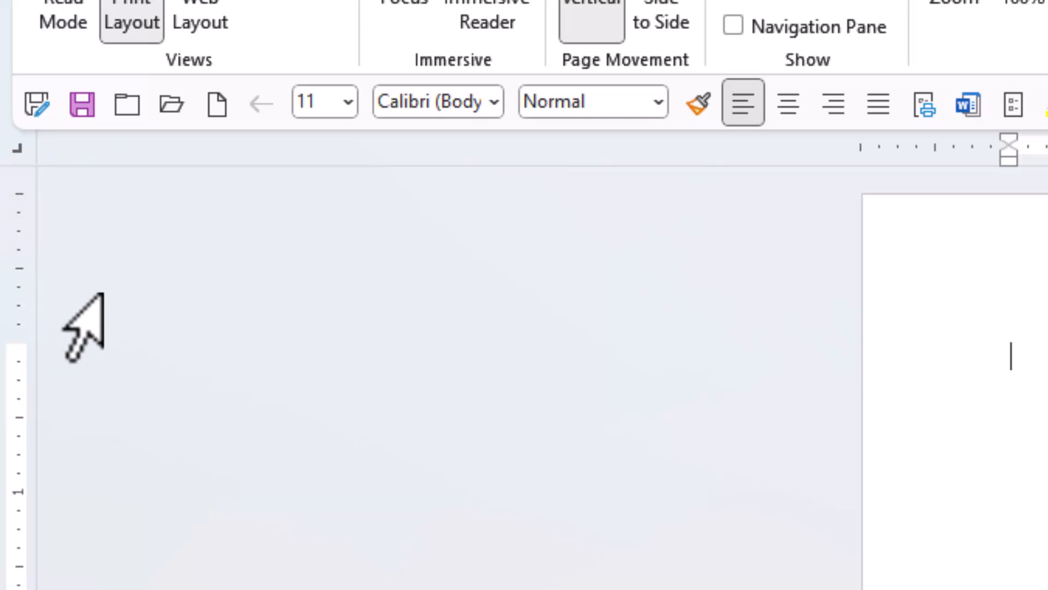
click(24, 156)
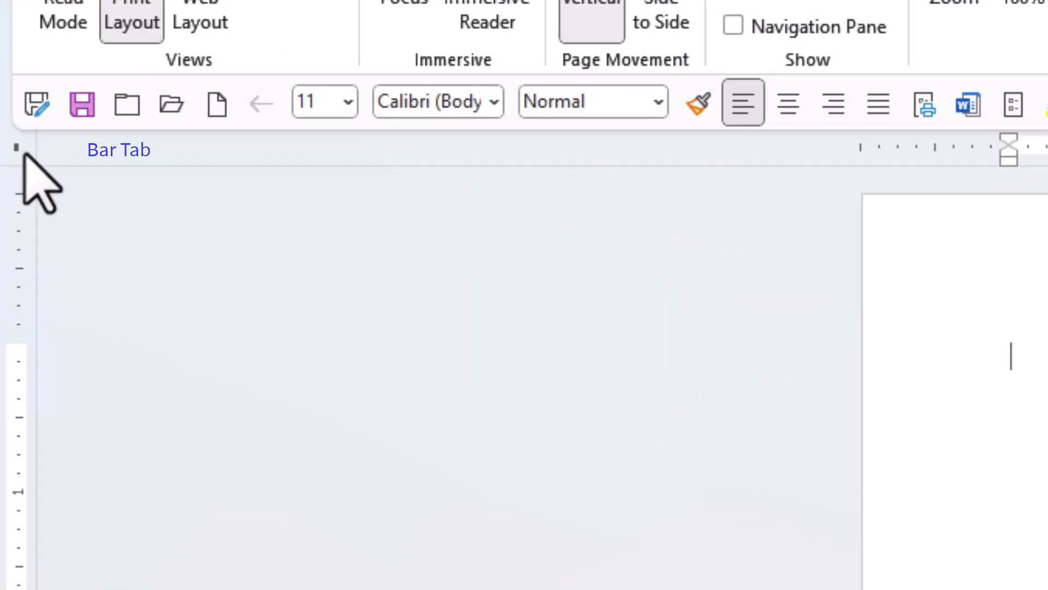
click(23, 154)
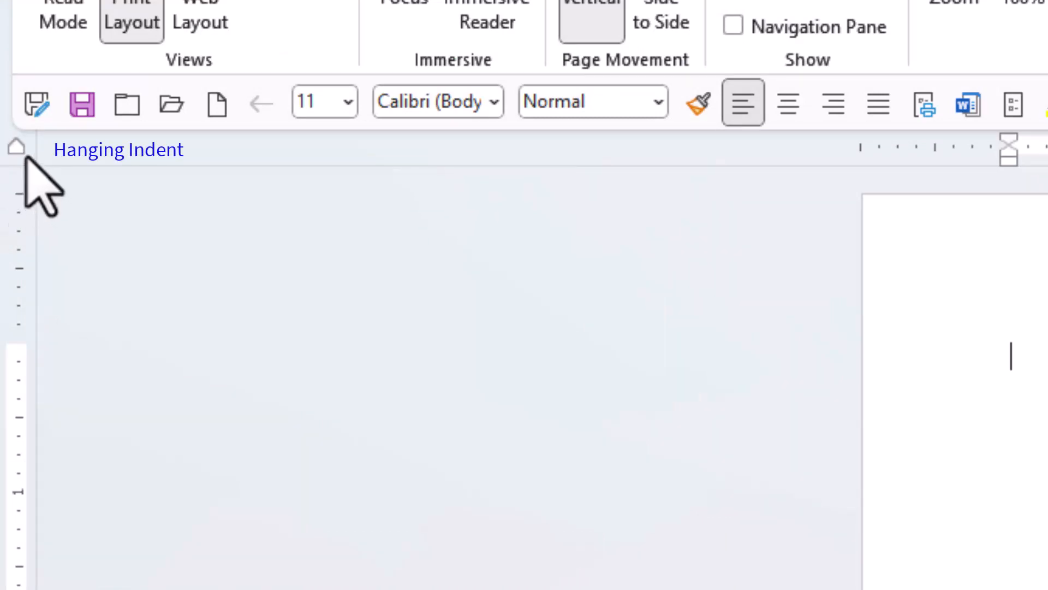
click(23, 155)
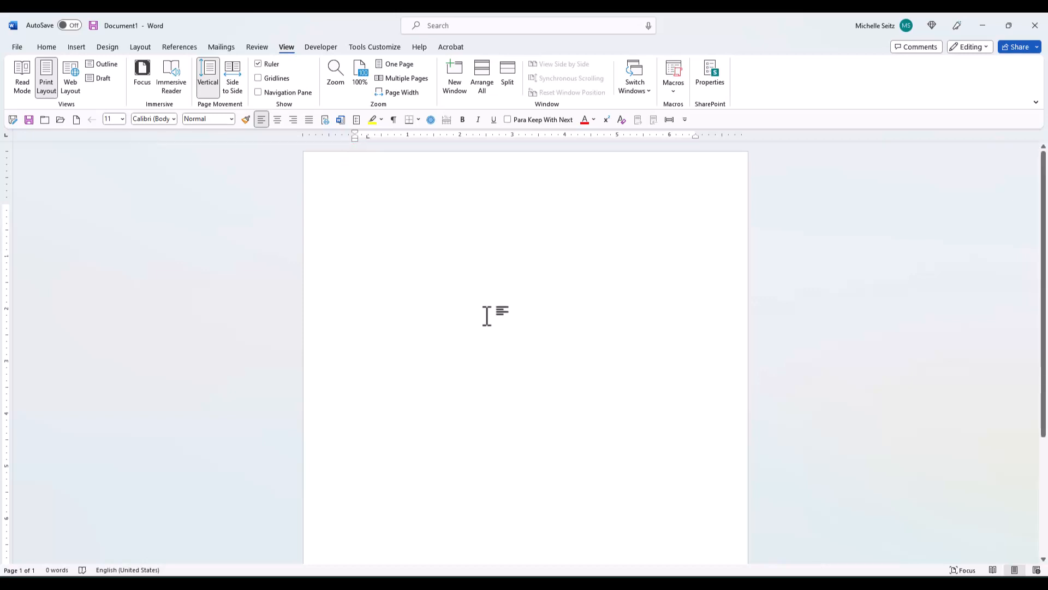
Enter "Left tab" at the first tab stop and "This is the center" at a new center tab at 3.5 inches
key(Tab)
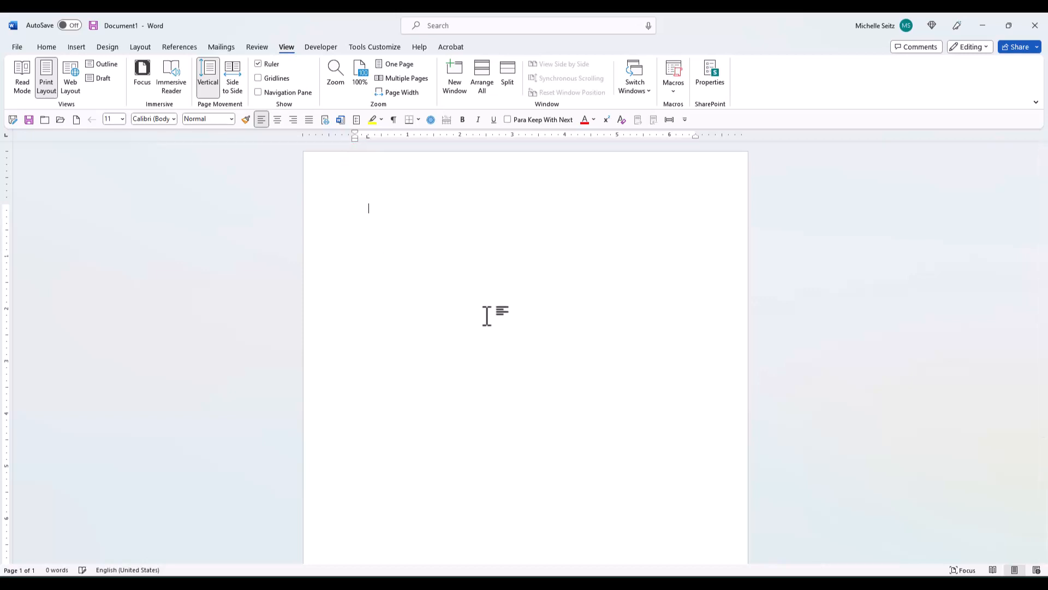
text(Left tab)
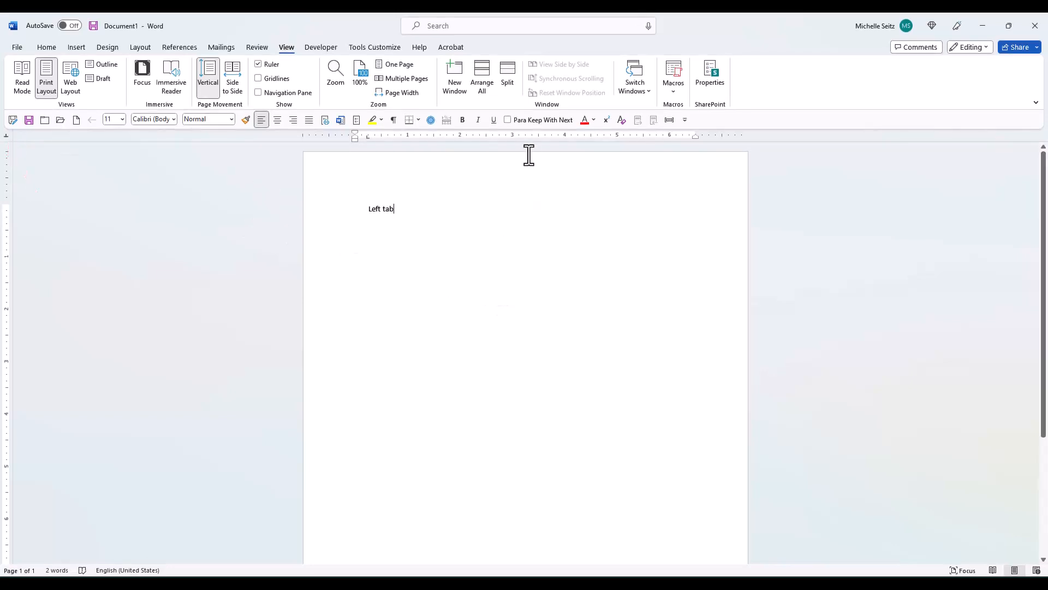
click(539, 136)
key(Tab)
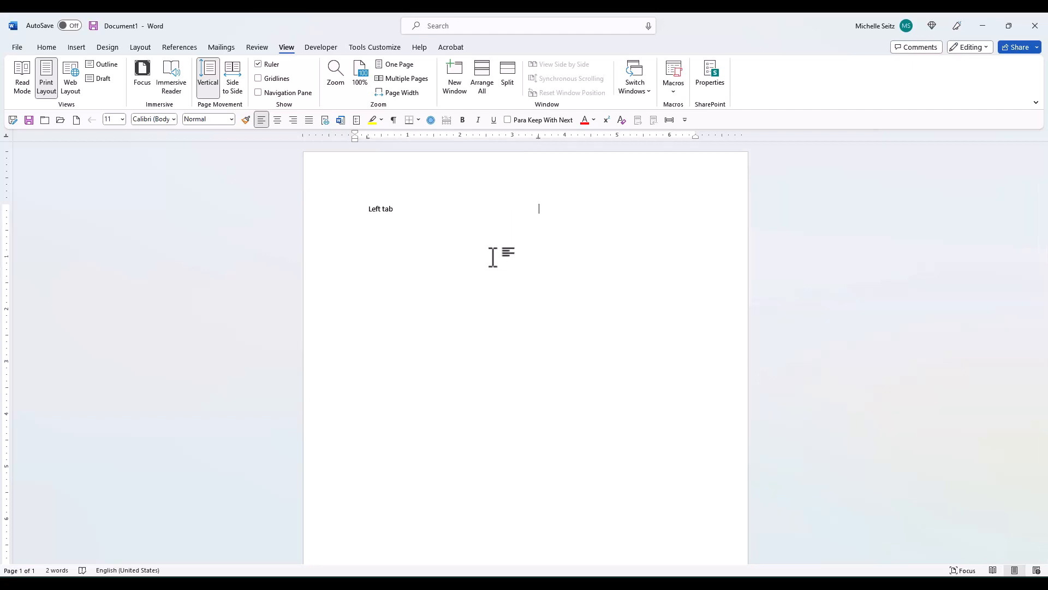
text(This is the center)
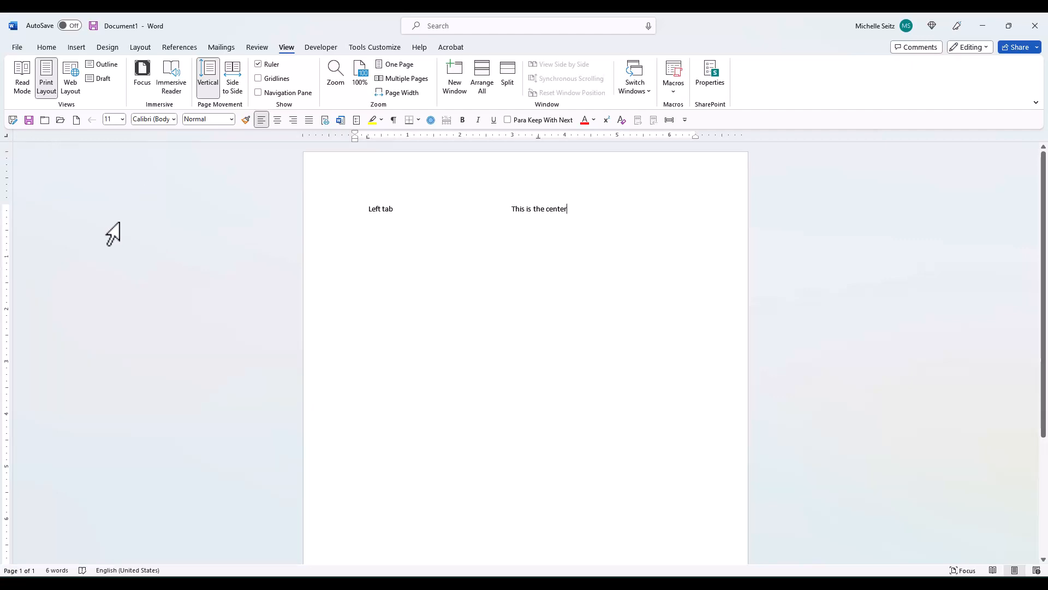
Place a right tab at the 6.5-inch right margin and enter "Right margin" at it on the same line
click(683, 137)
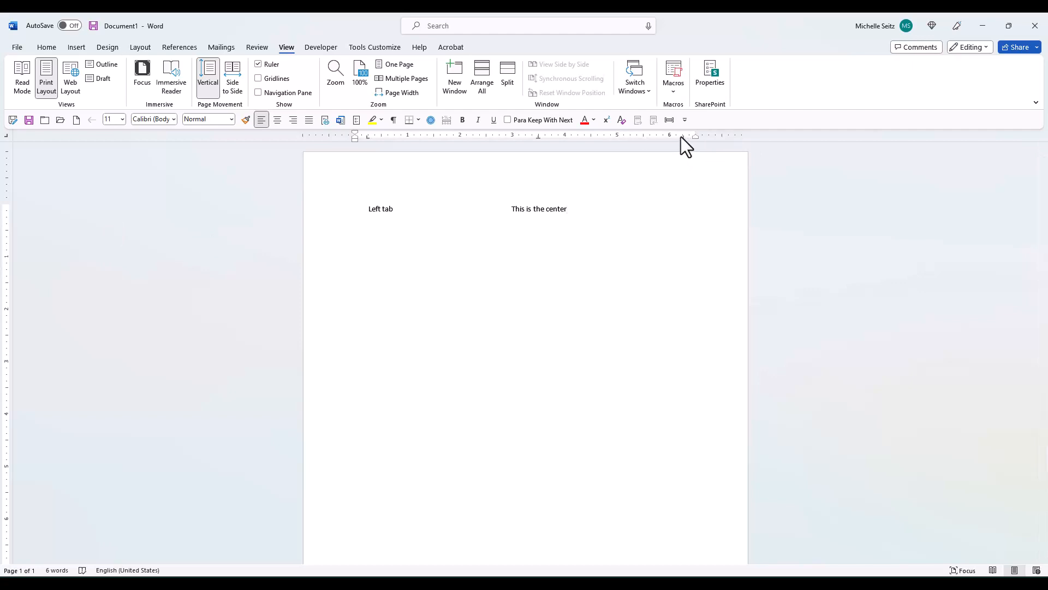
drag(683, 138, 695, 138)
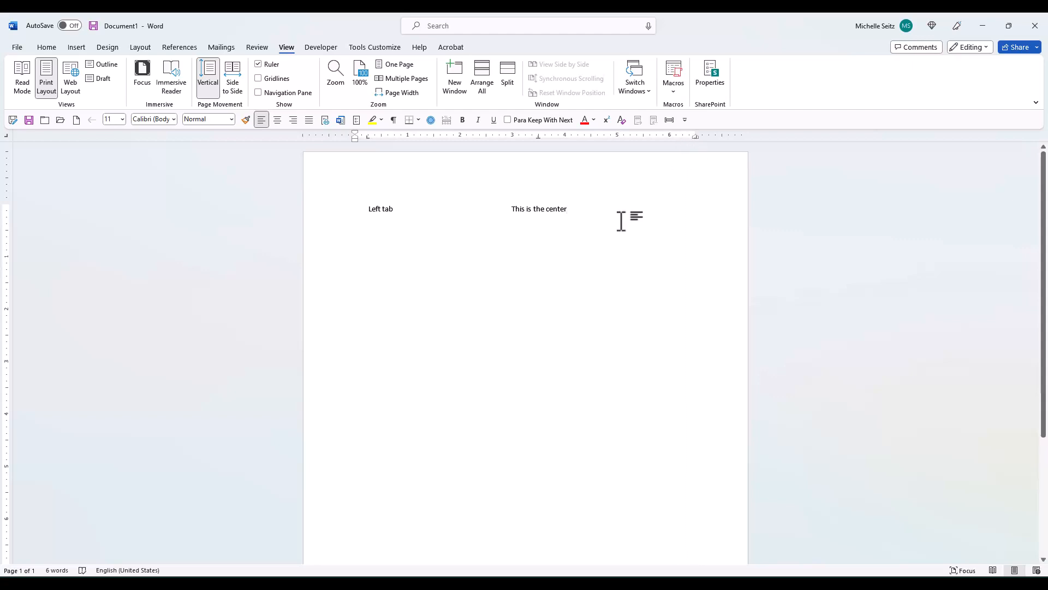
key(Tab)
text(Right margin)
Try center, right and justified alignment on the tabbed line and return it to left alignment
click(47, 47)
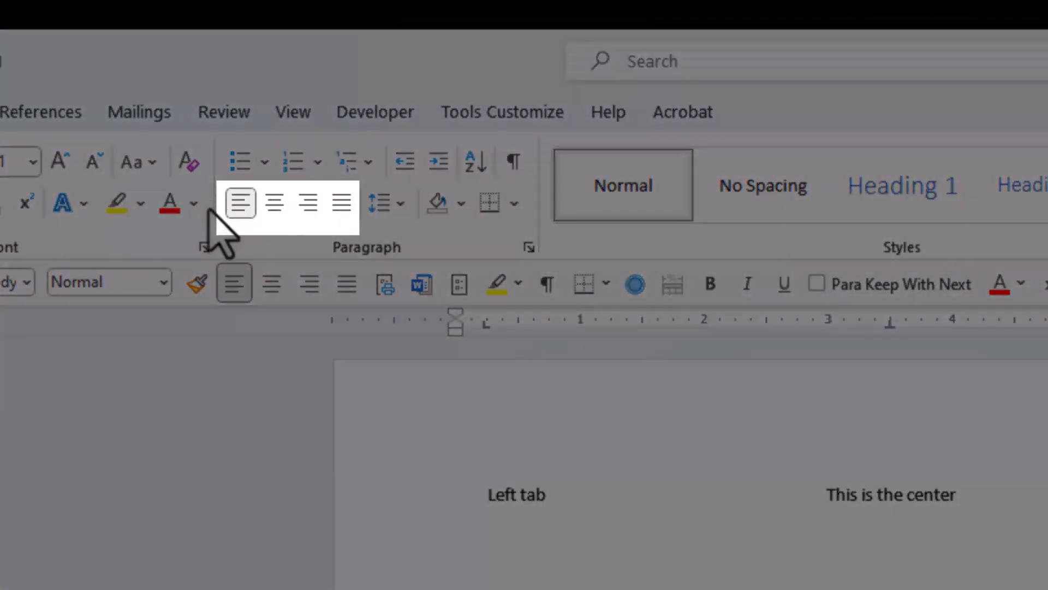
click(273, 205)
click(308, 203)
click(341, 203)
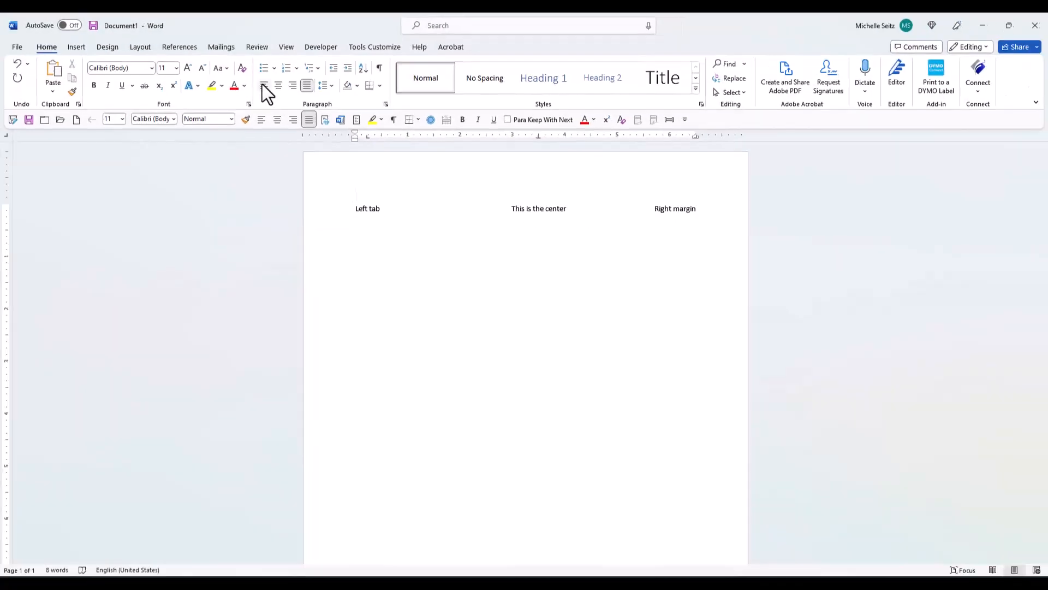
click(264, 85)
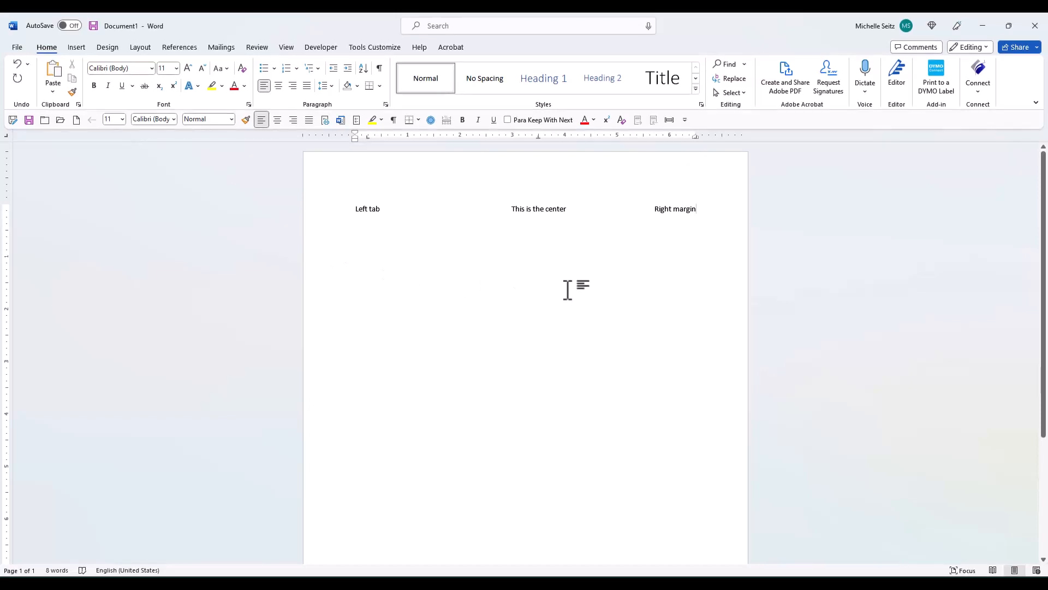
Enter the numbers 0.65, 11.23 and 246.01 on separate lines below the tabbed line
key(Return)
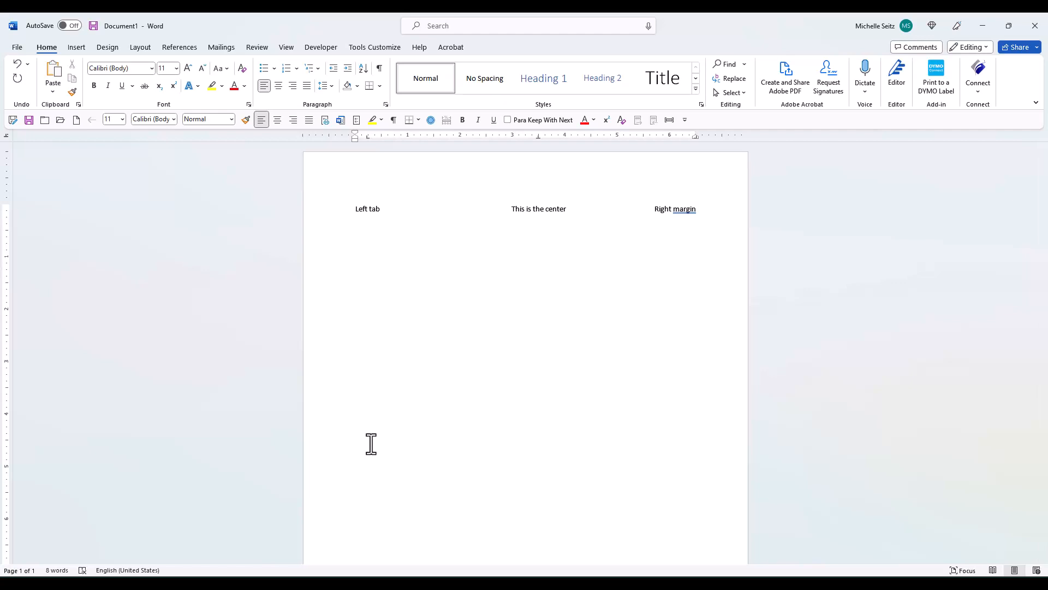
text(0.65)
key(Return)
text(11.23)
key(Return)
text(246.01)
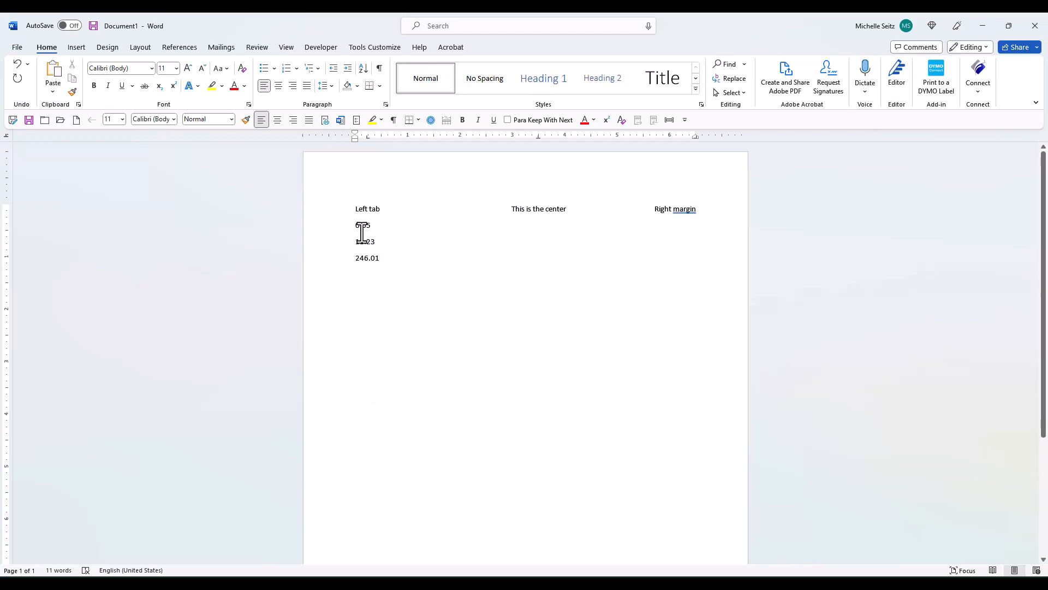
Set a decimal tab at 5 inches for the three number lines
drag(362, 233, 380, 255)
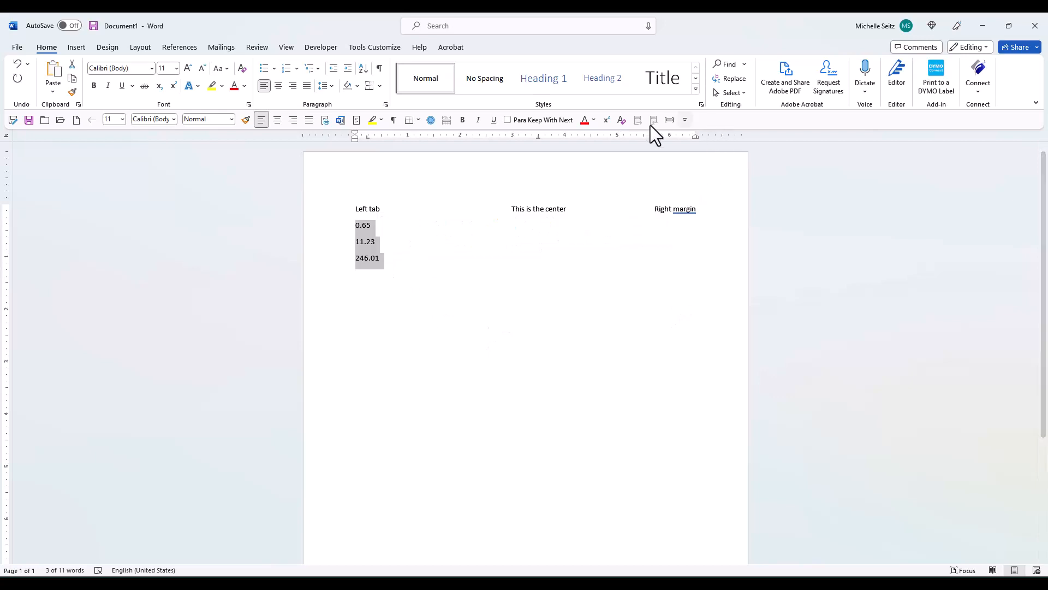
click(617, 137)
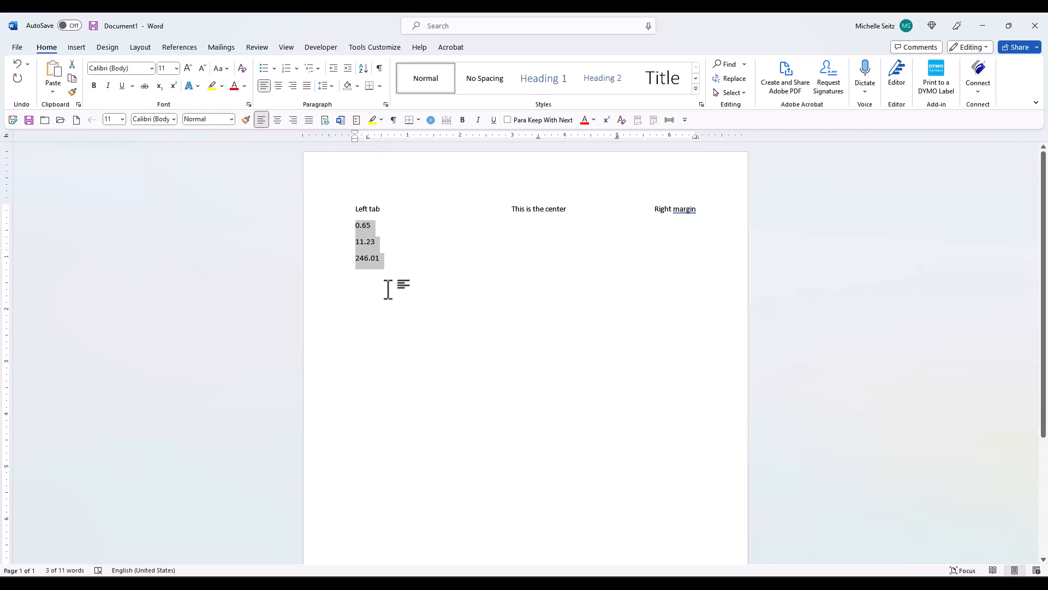
click(360, 292)
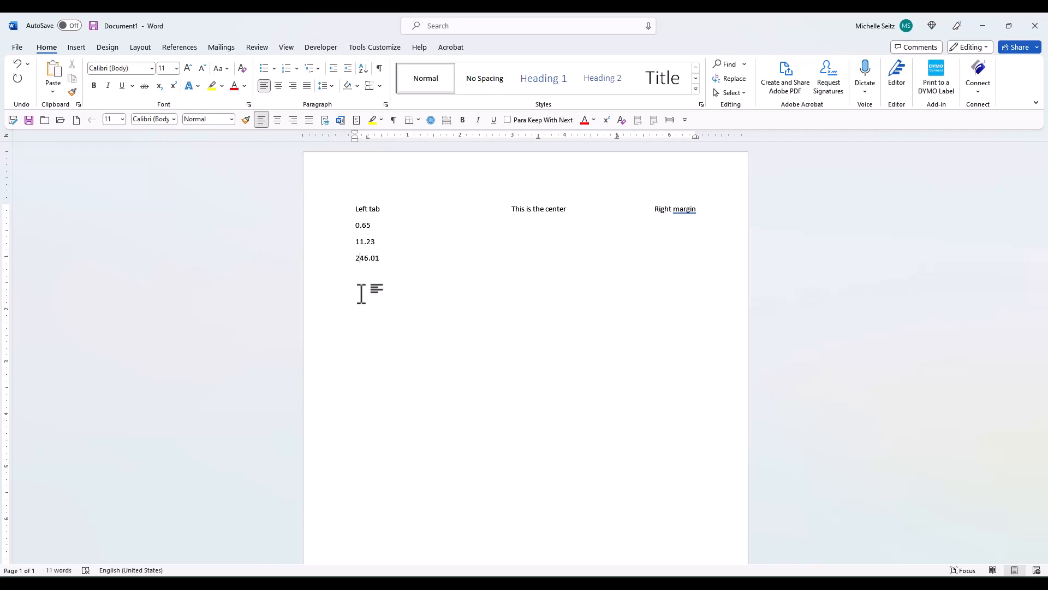
Move 0.65, 11.23 and 246.01 over to the 5-inch tab stop with three tab characters before each number
click(353, 225)
key(Tab)
key(Tab)
key(Tab)
click(354, 243)
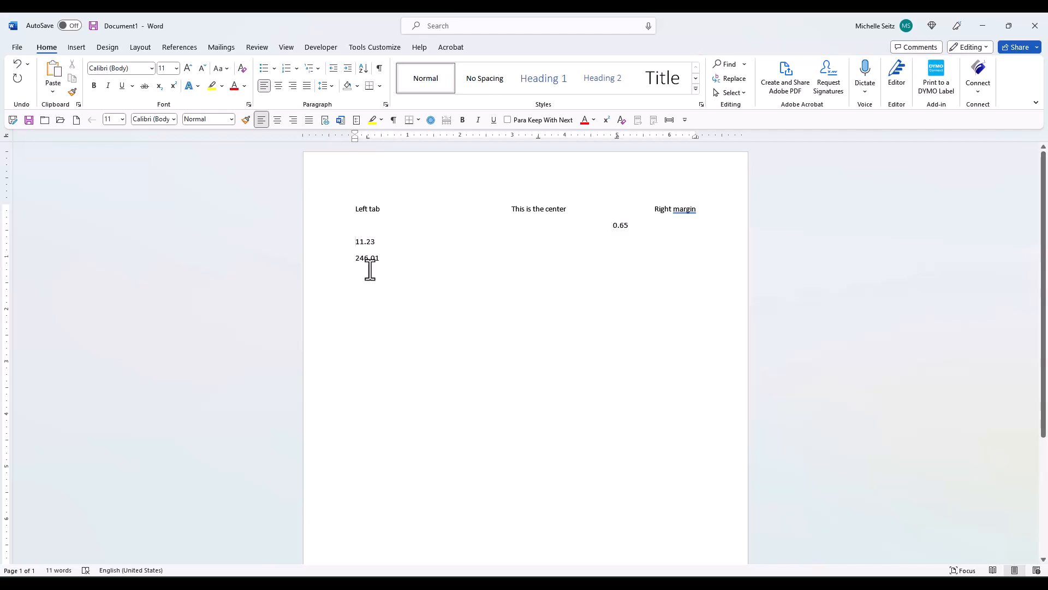
key(Tab)
key(Tab)
key(Tab)
click(357, 258)
key(Tab)
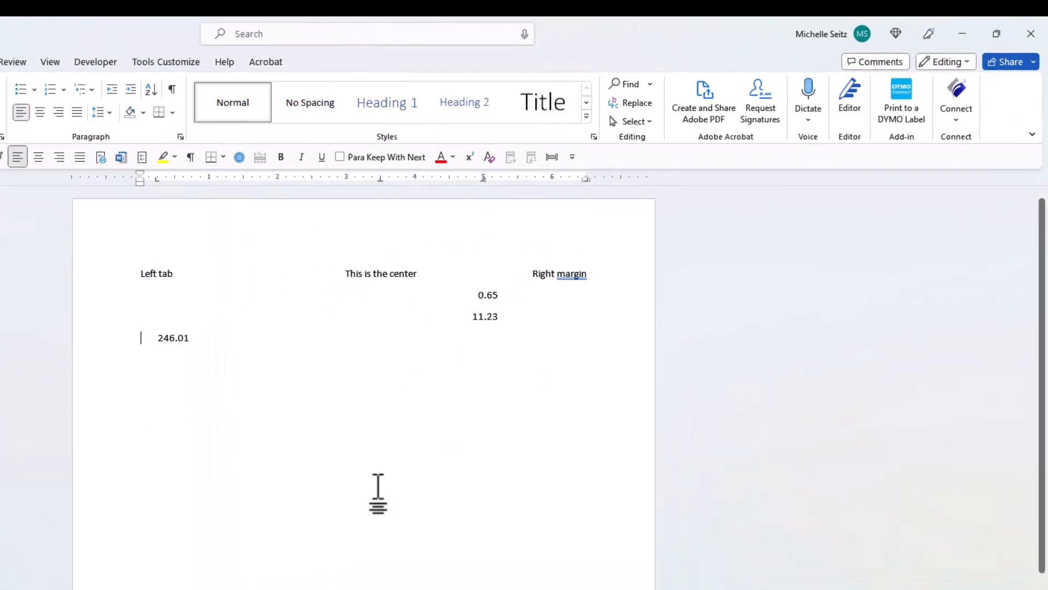
key(Tab)
key(Tab)
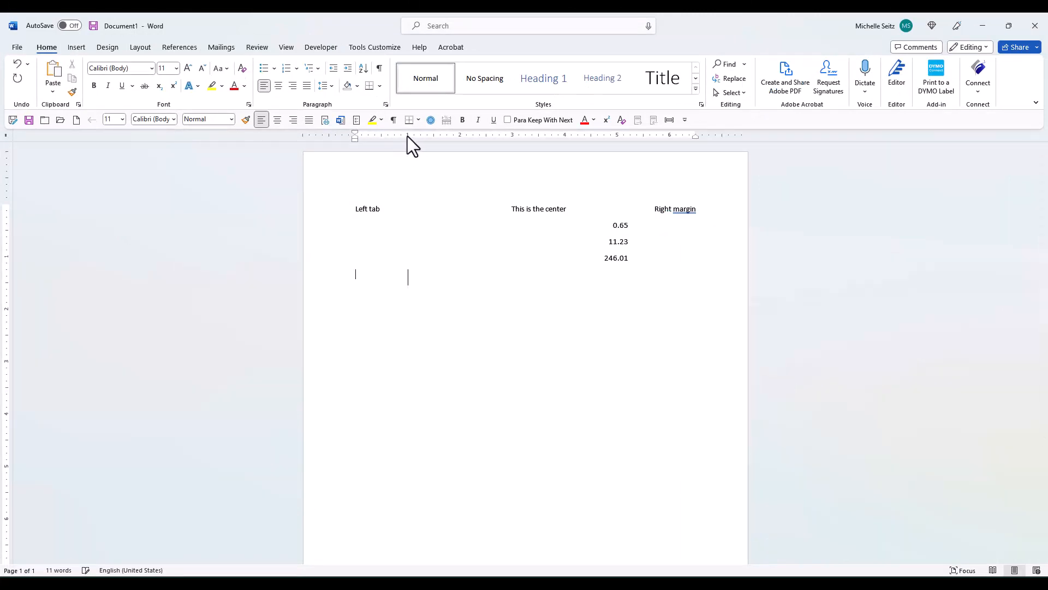
Add bar tabs at 2 and 3 inches below the decimal numbers and enter "You can" and "right through them" across the bars
click(460, 135)
click(512, 136)
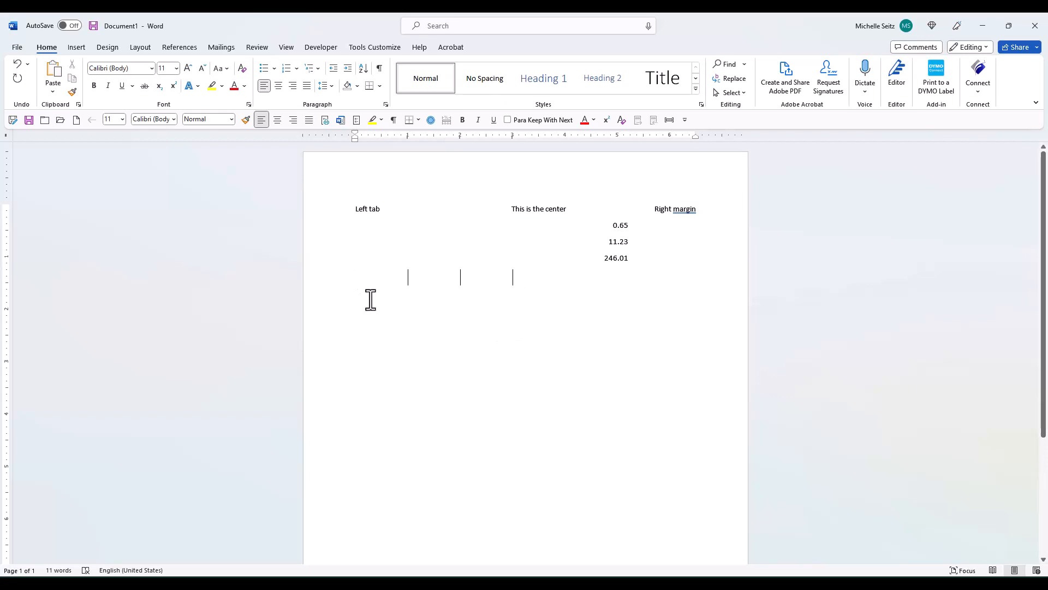
text(You can)
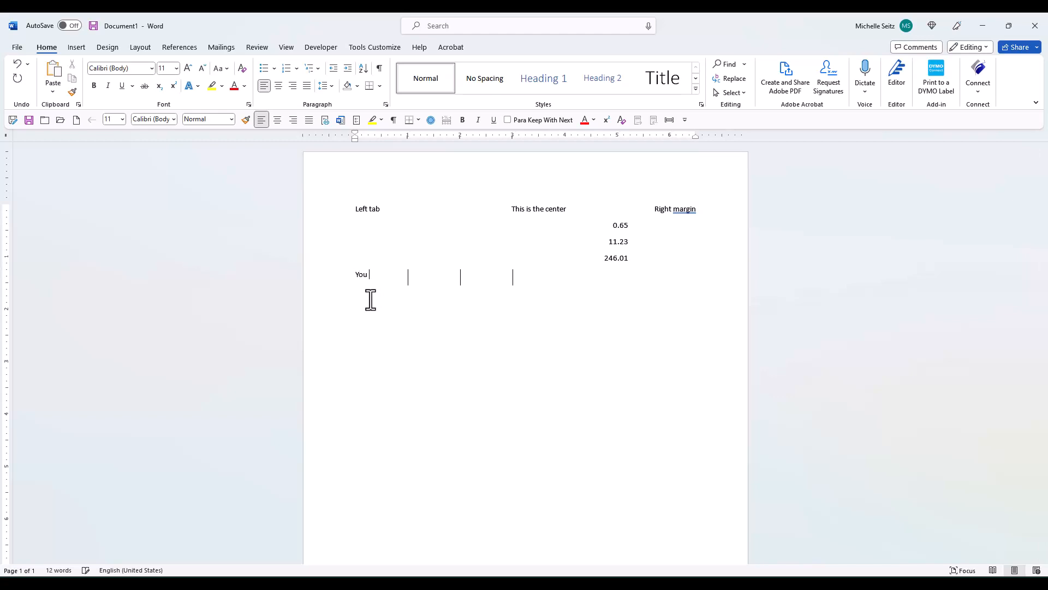
text(right through them)
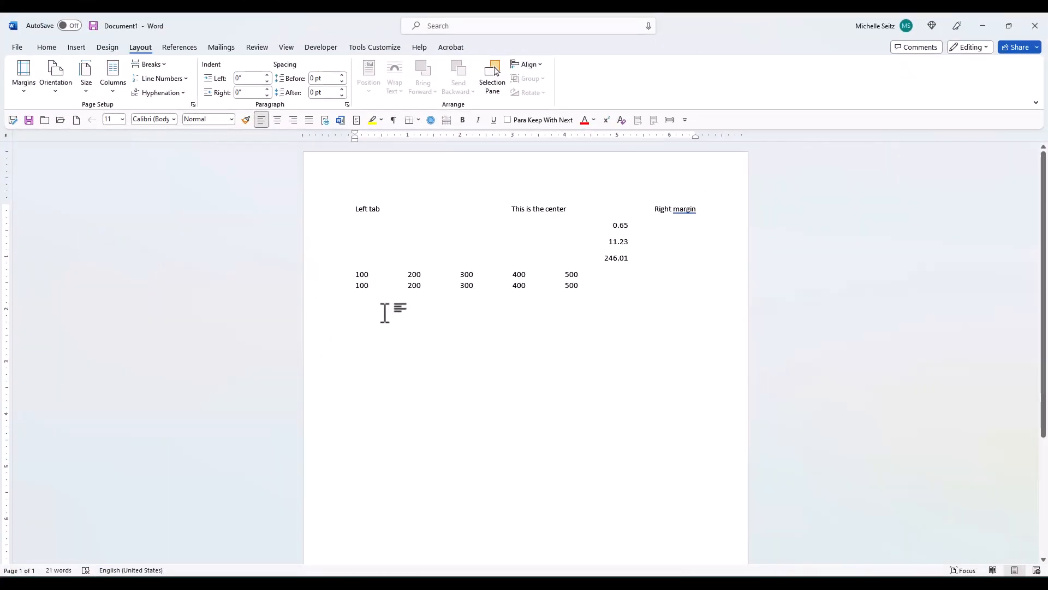
Add four bar tabs between the columns of the two 100 to 500 rows and clear the bars from the blank line below
drag(353, 274, 583, 287)
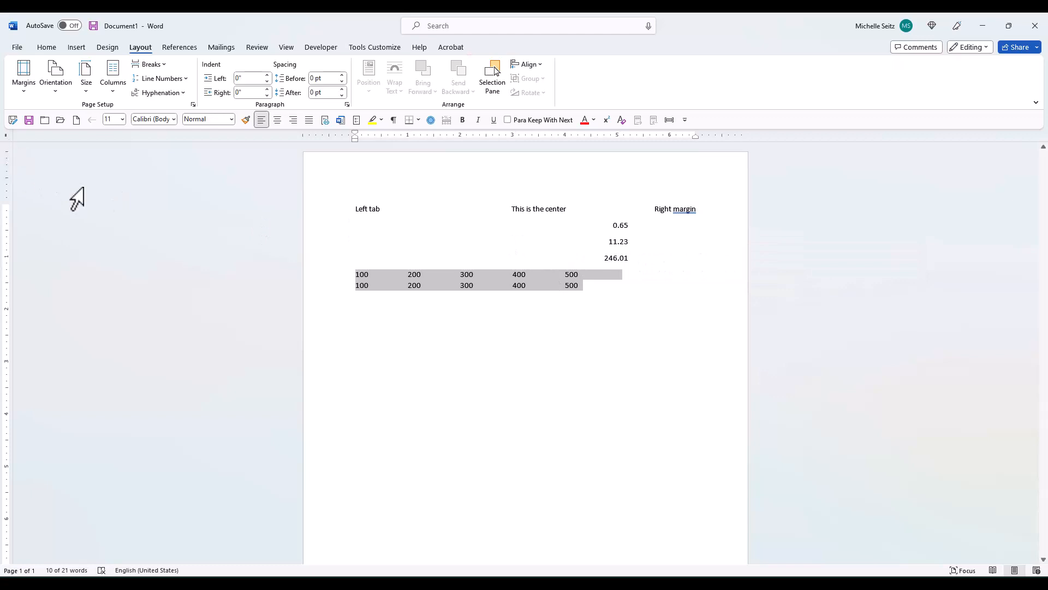
click(392, 136)
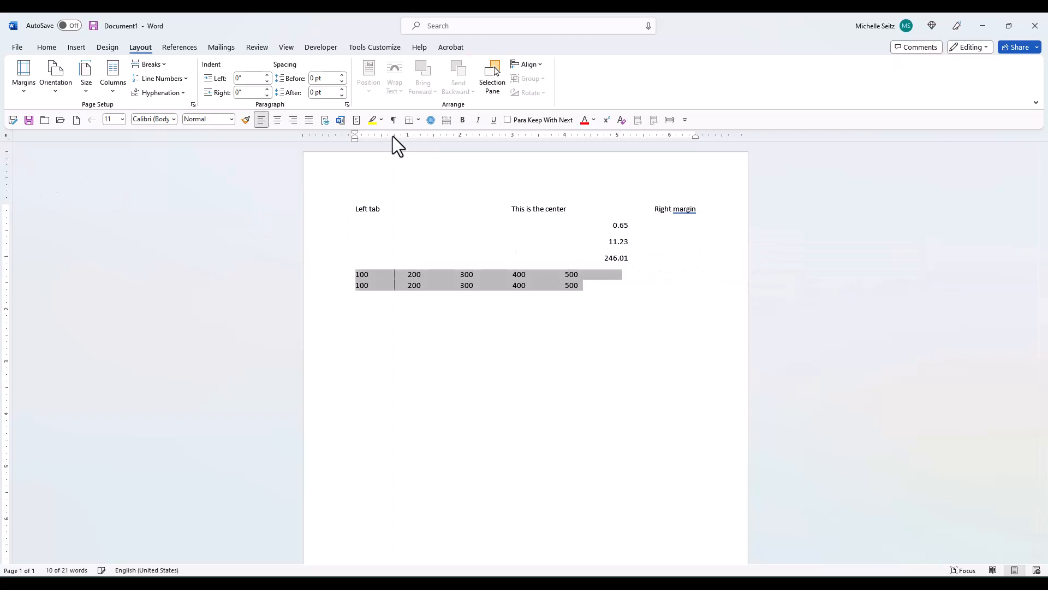
click(446, 136)
click(496, 137)
click(549, 136)
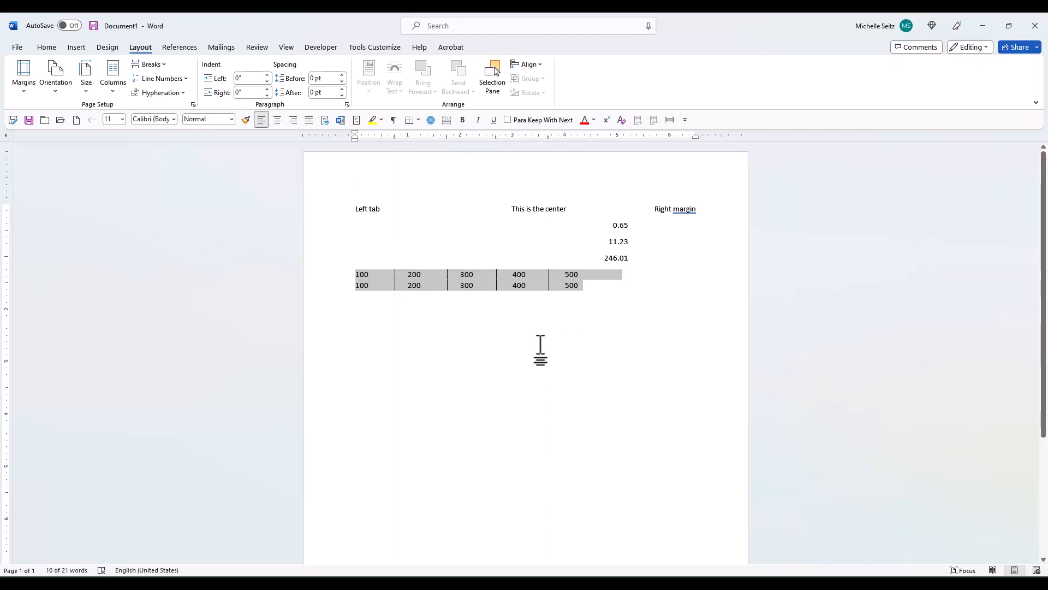
click(592, 292)
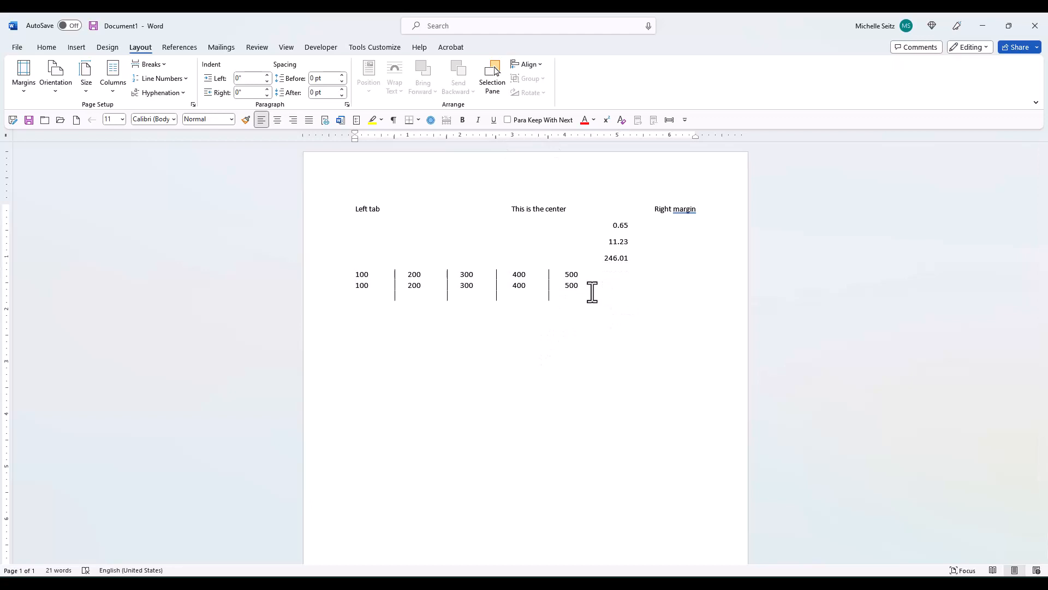
drag(394, 137, 565, 158)
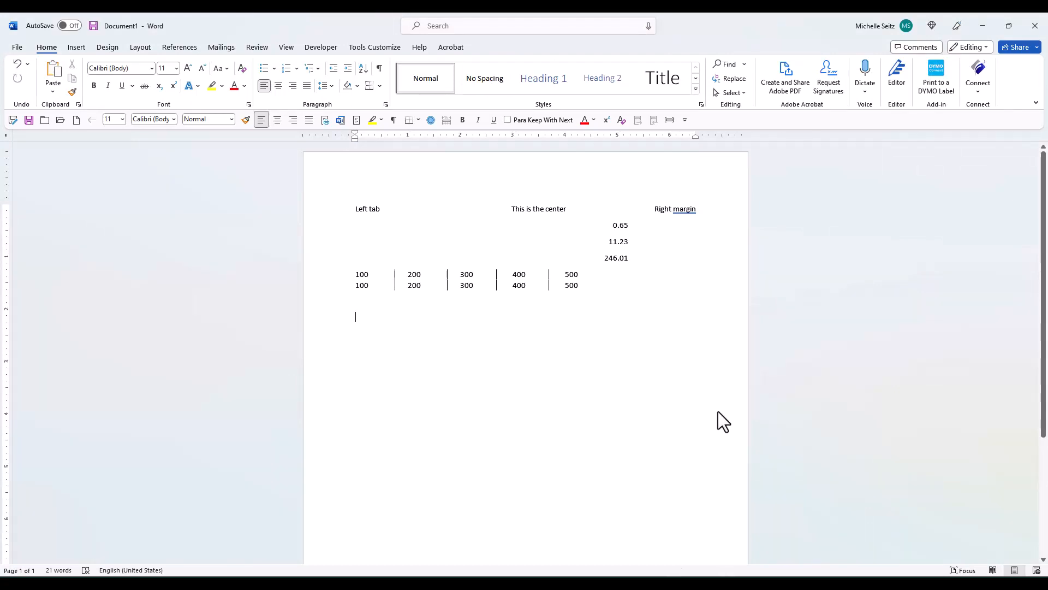
Enter the two-paragraph passage beginning "Four score and seven years ago our fathers brought forth" below the number rows
text(Four score and seven years ago our fathers brought forth, upon this continent, a new nation, conceived in liberty, and dedicated to the proposition that all men are created equal.  Now we are engaged in a great civil war, testing whether that nation, or any nation so conceived, and so dedicated, can long endure. We are met on a great battlefield of that war. We come to dedicate a portion of it, as a final resting place for those who died here, that the nation might live. This we may, in all propriety do.)
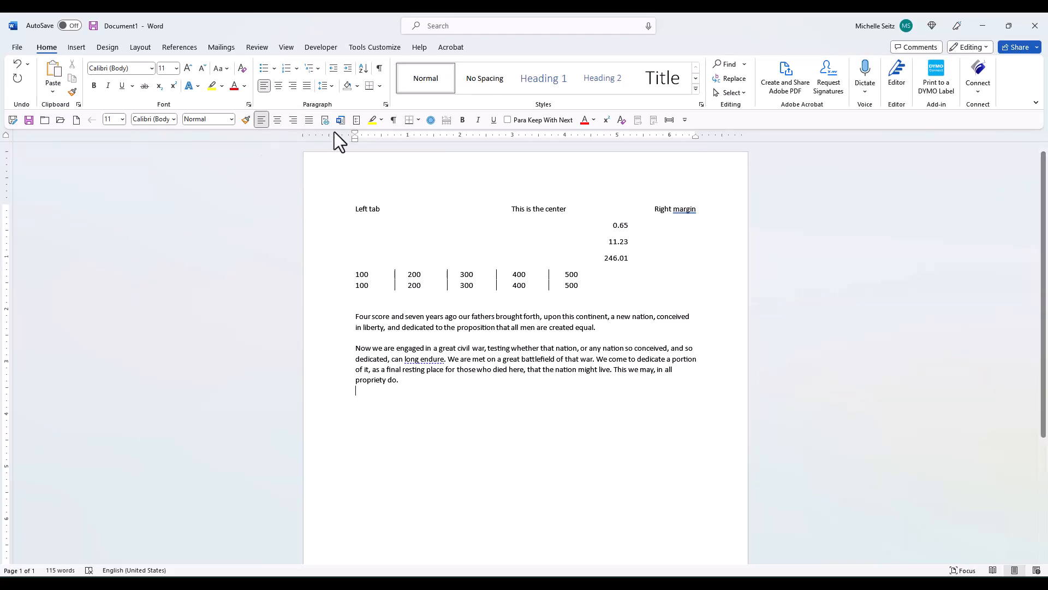
Set the first passage paragraph's first-line indent to 0.5 inch and its hanging indent to about 0.2 inch
click(355, 316)
drag(355, 133, 382, 138)
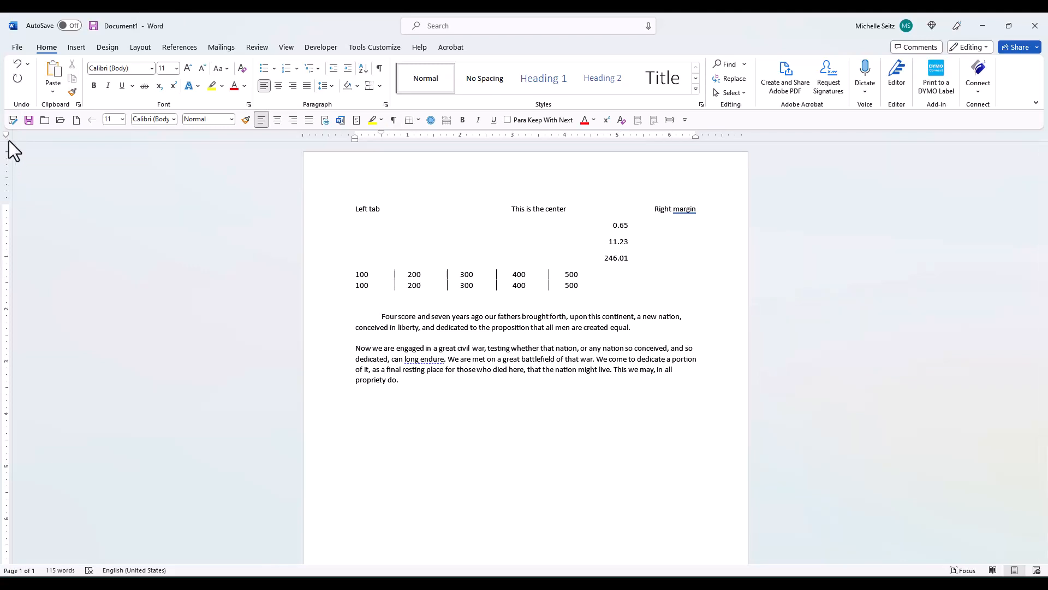
click(5, 133)
drag(355, 137, 362, 136)
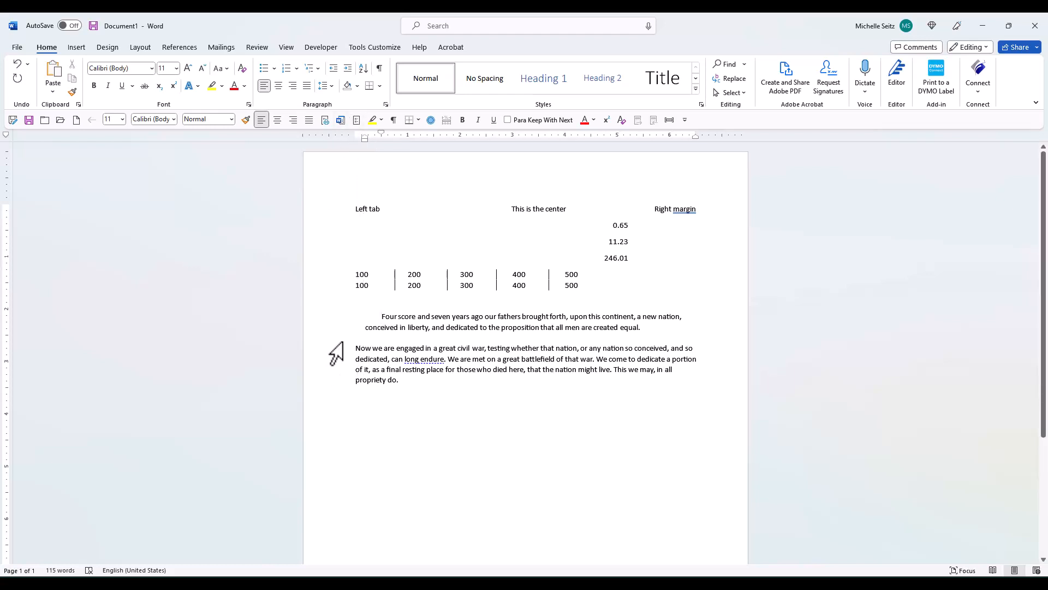
Adjust both passage paragraphs' indents to about 0.4 inch for the first lines and about 0.75 inch for the following lines
drag(356, 315, 404, 382)
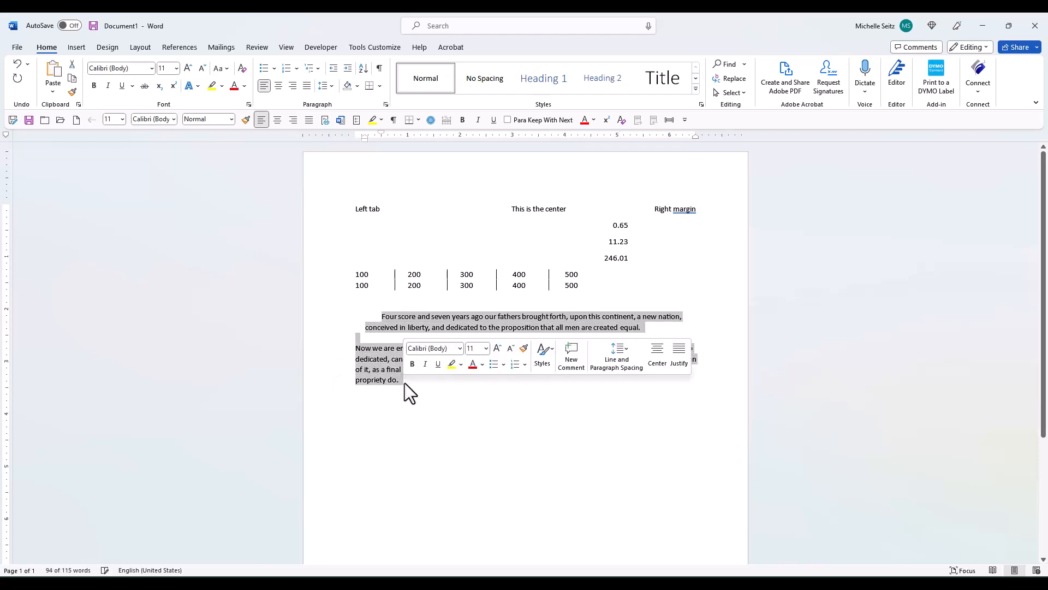
drag(365, 137, 381, 138)
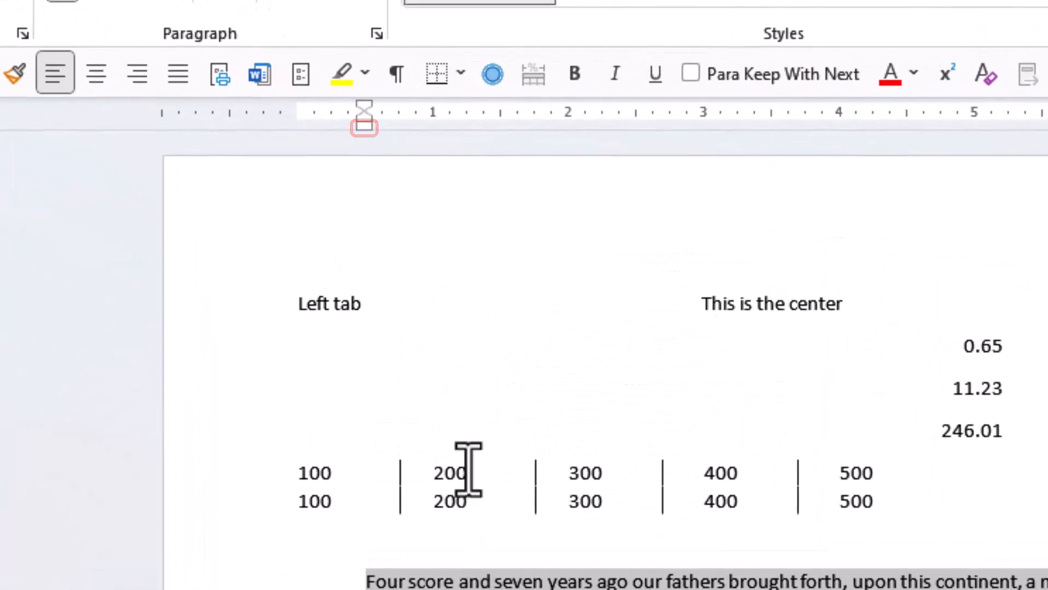
mouse_move(363, 126)
mouse_down()
mouse_move(425, 132)
mouse_move(378, 142)
mouse_move(392, 137)
mouse_up()
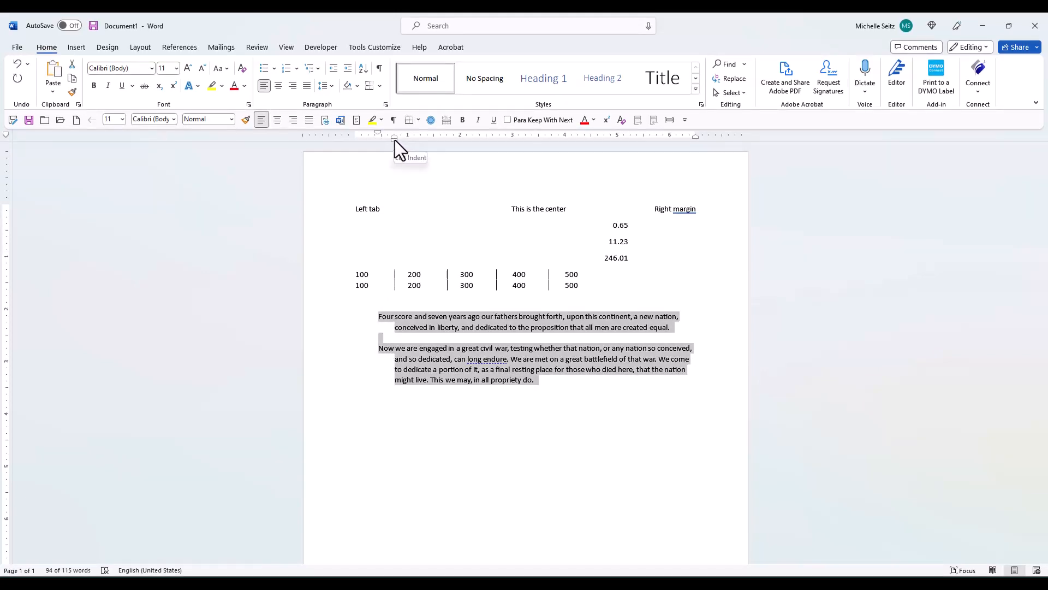
Shift both passage paragraphs so their first lines start at the left margin and the following lines indent about 0.3 inch
drag(394, 140, 372, 142)
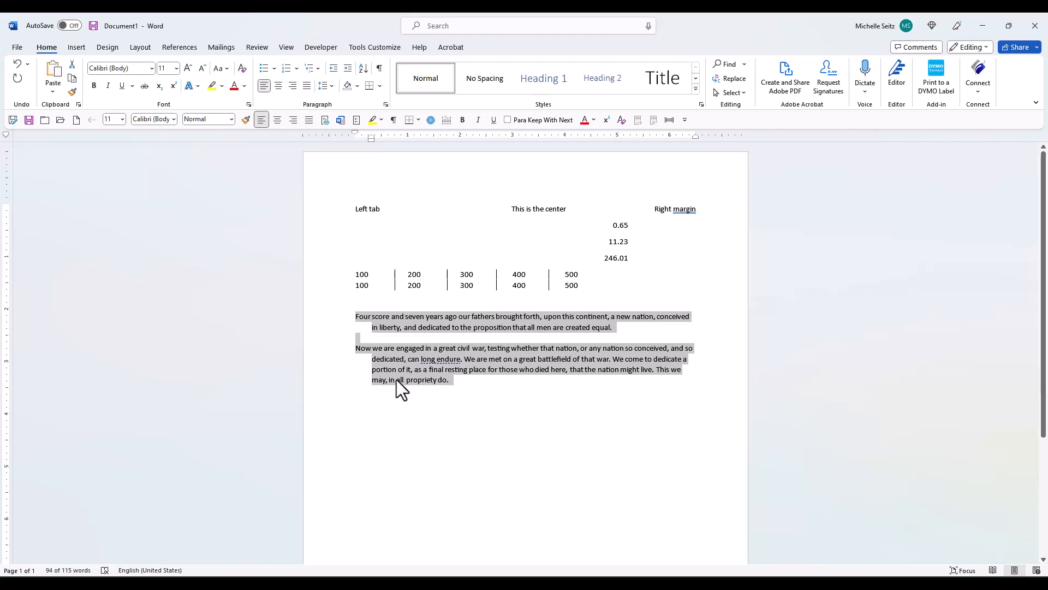
click(366, 417)
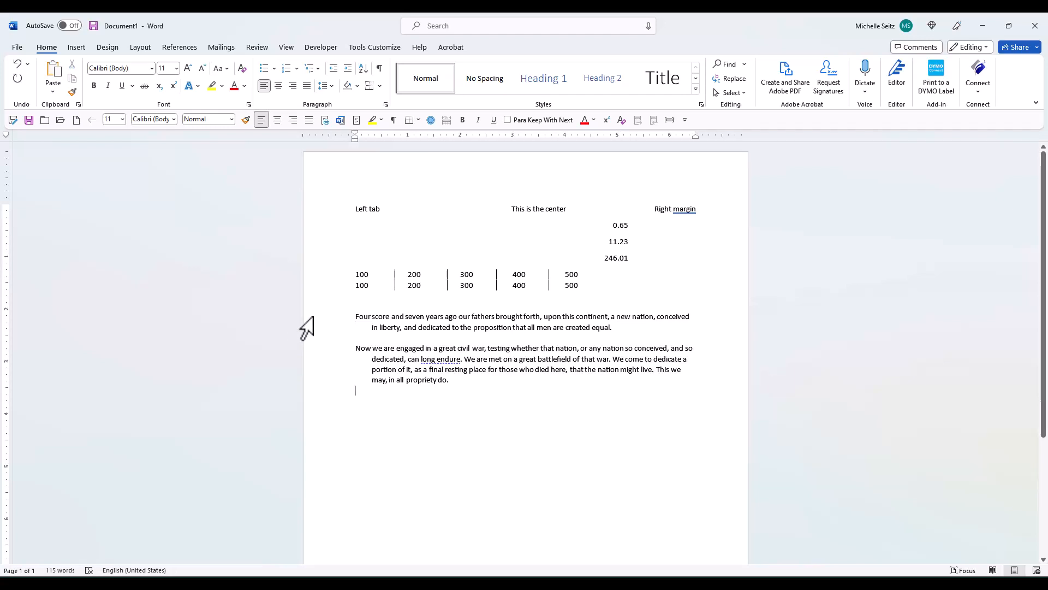
Select in turn the first passage line, its whole paragraph, the entire document and the word "conceived" from the page margins
click(311, 318)
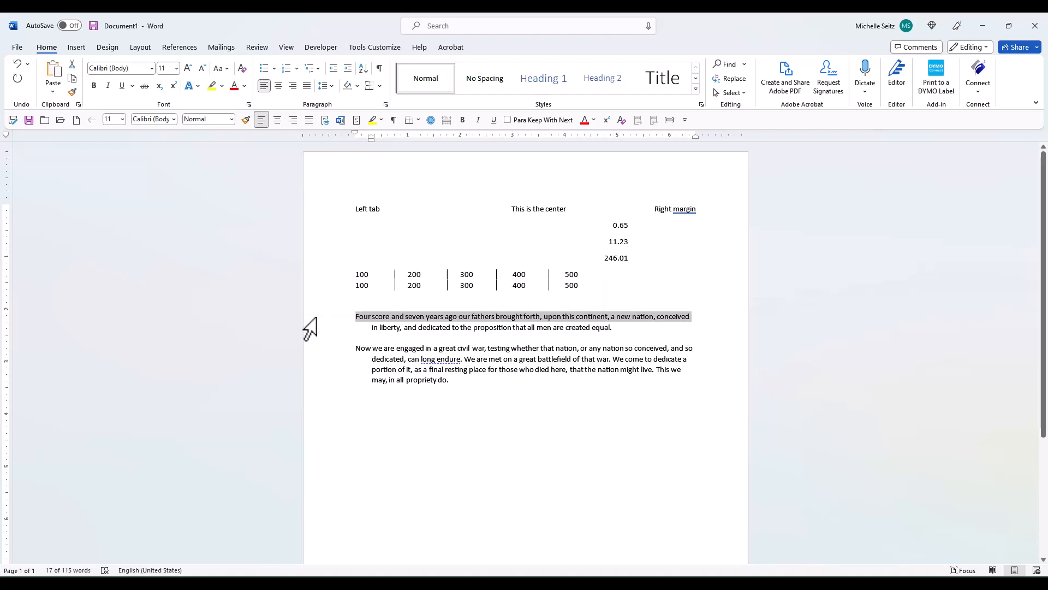
shift+click(309, 328)
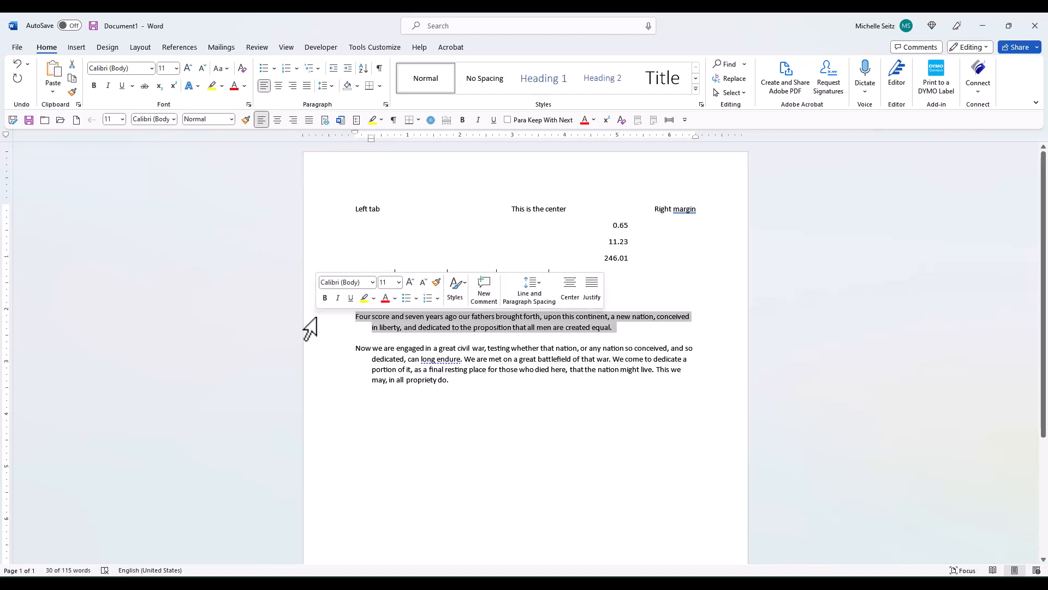
triple_click(309, 351)
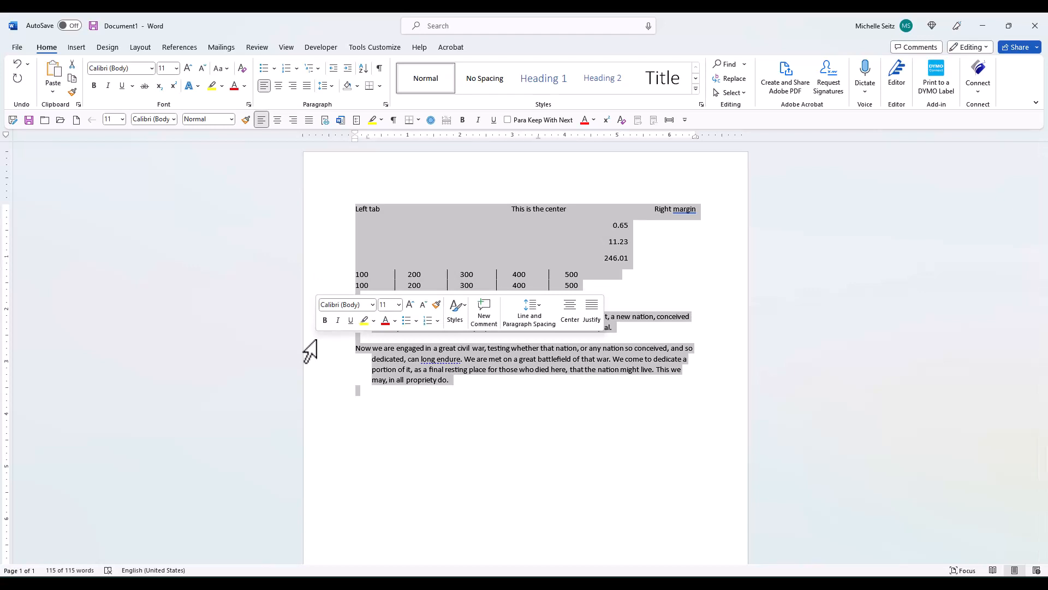
click(735, 318)
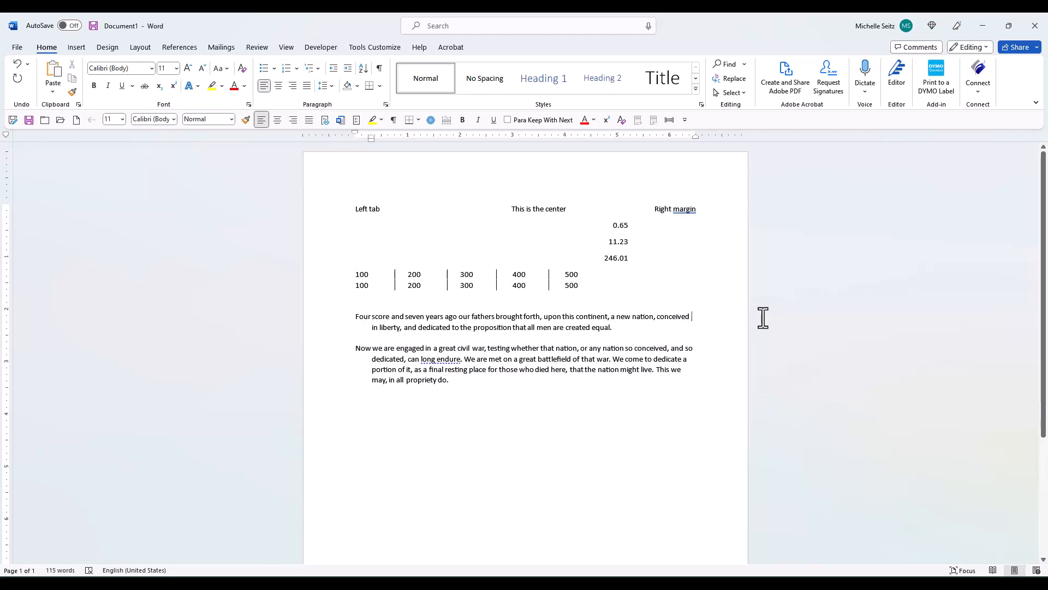
double_click(763, 318)
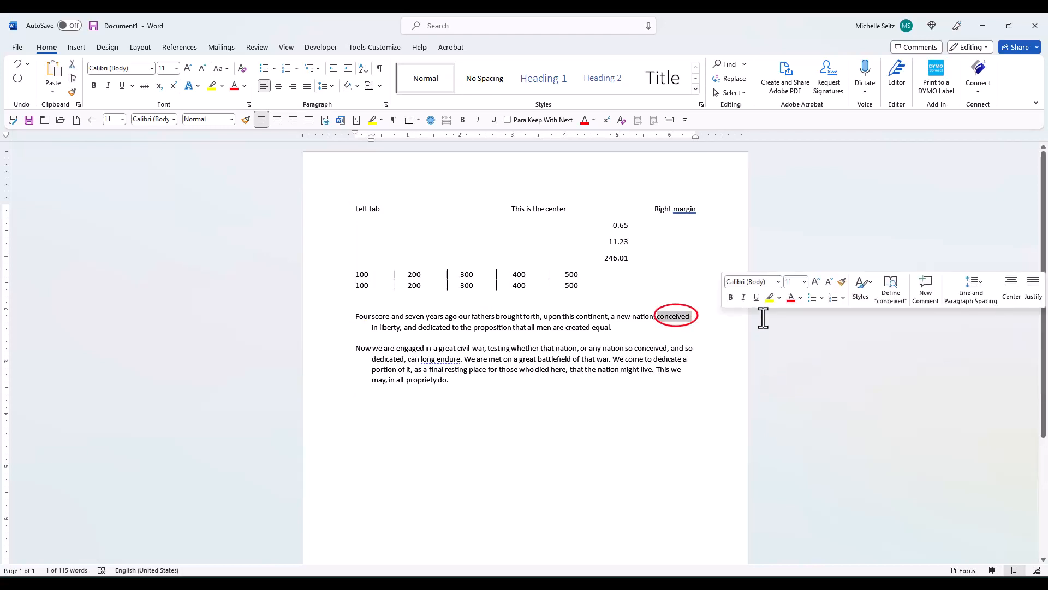
triple_click(765, 319)
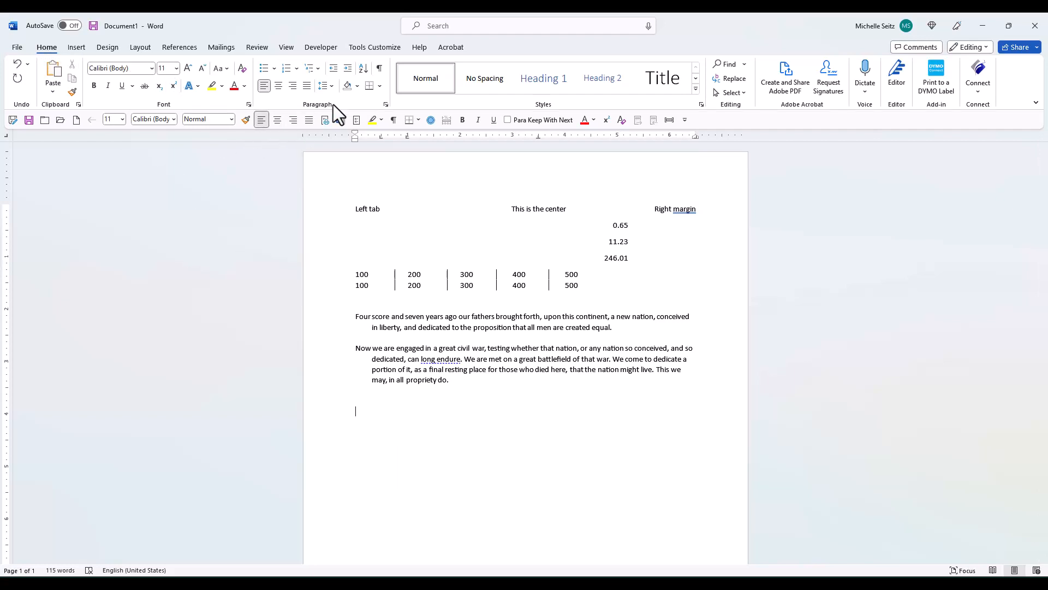
Open the tab stop settings for the blank line below the passage and set the default tab stops to 0.5 inch
click(386, 105)
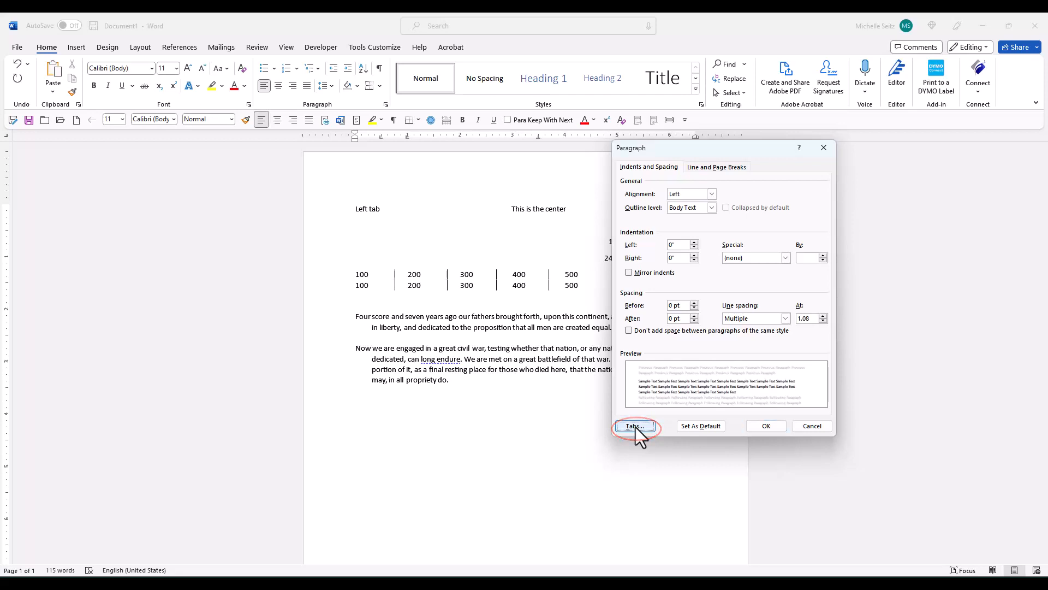
click(635, 426)
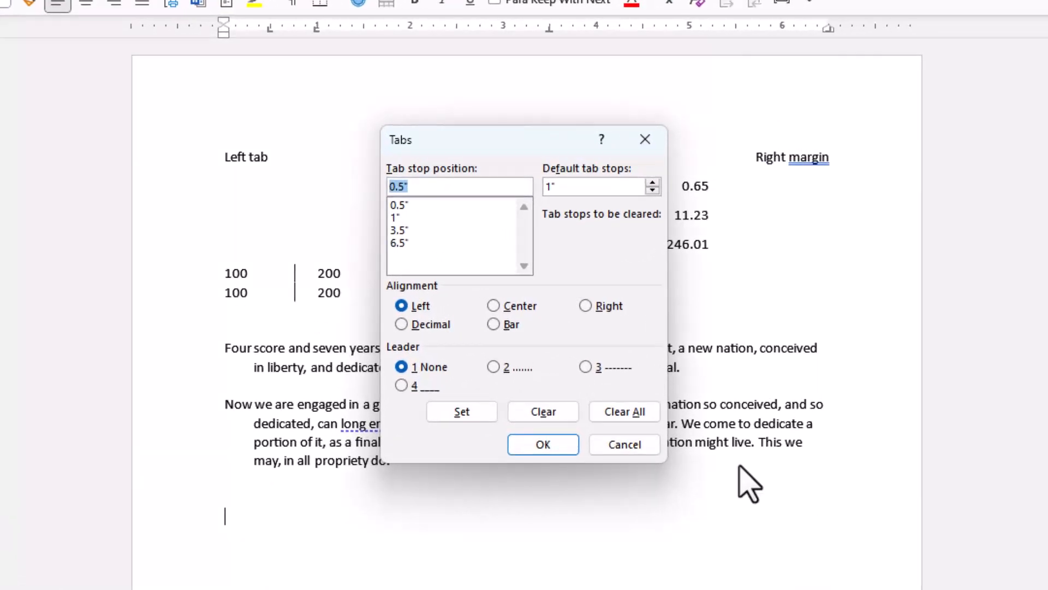
double_click(567, 190)
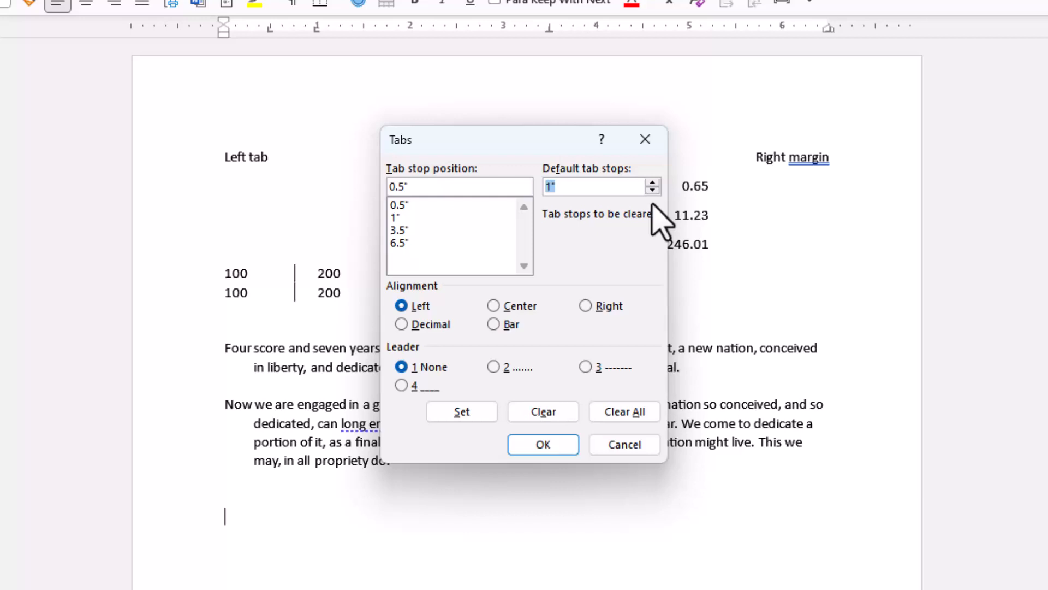
click(653, 189)
Clear the 6.5-inch tab stop and all the remaining tab stops for the current line
click(432, 187)
click(399, 206)
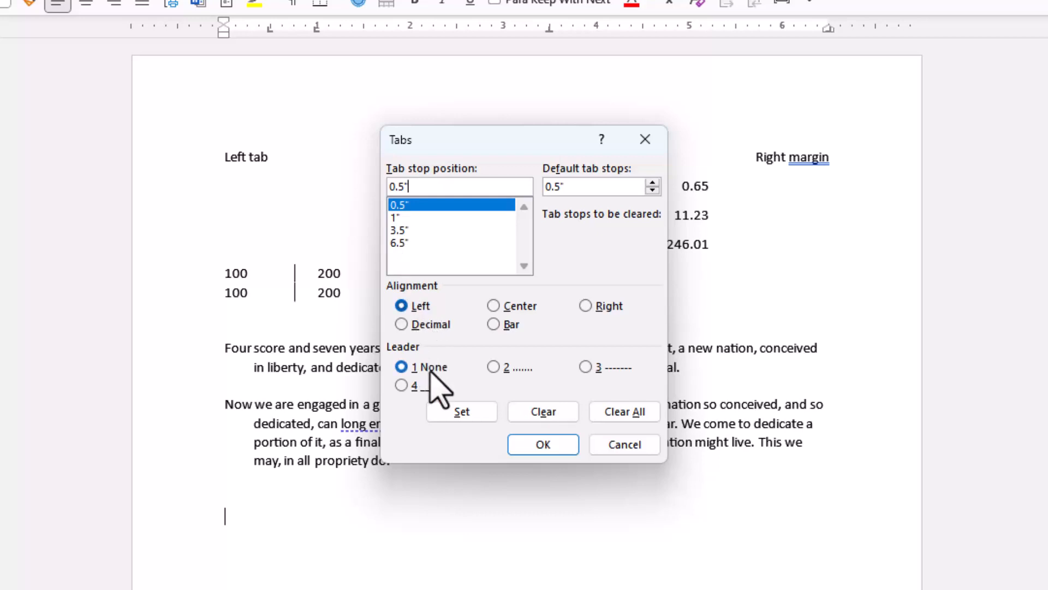
click(404, 244)
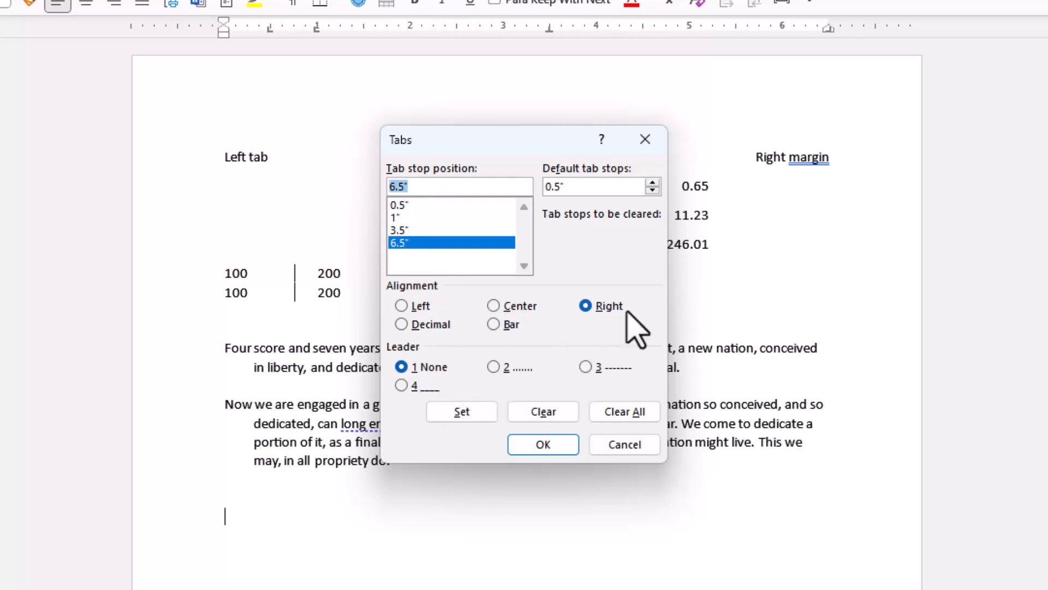
click(542, 415)
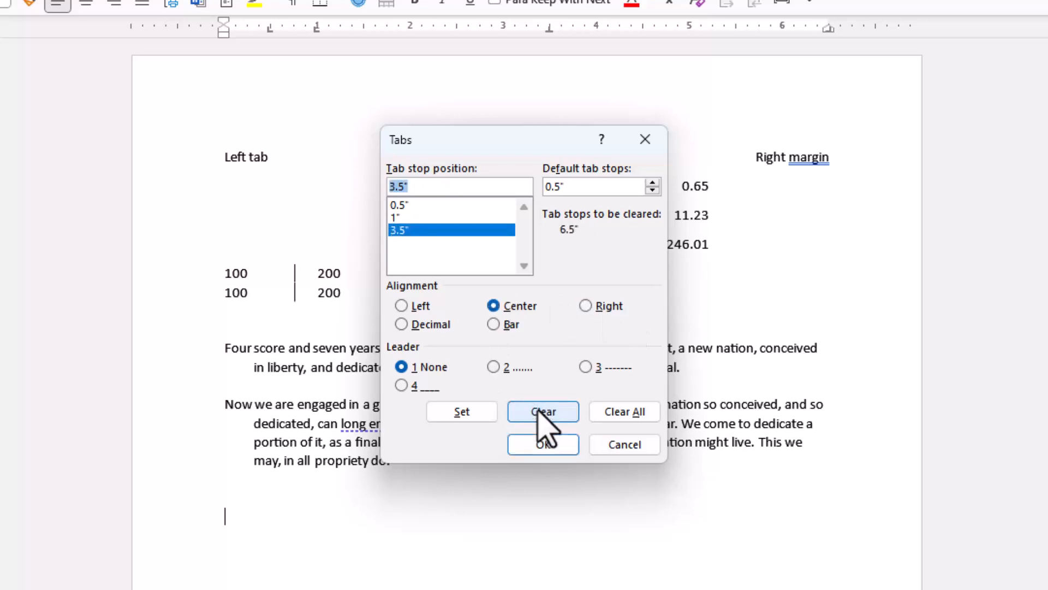
click(622, 413)
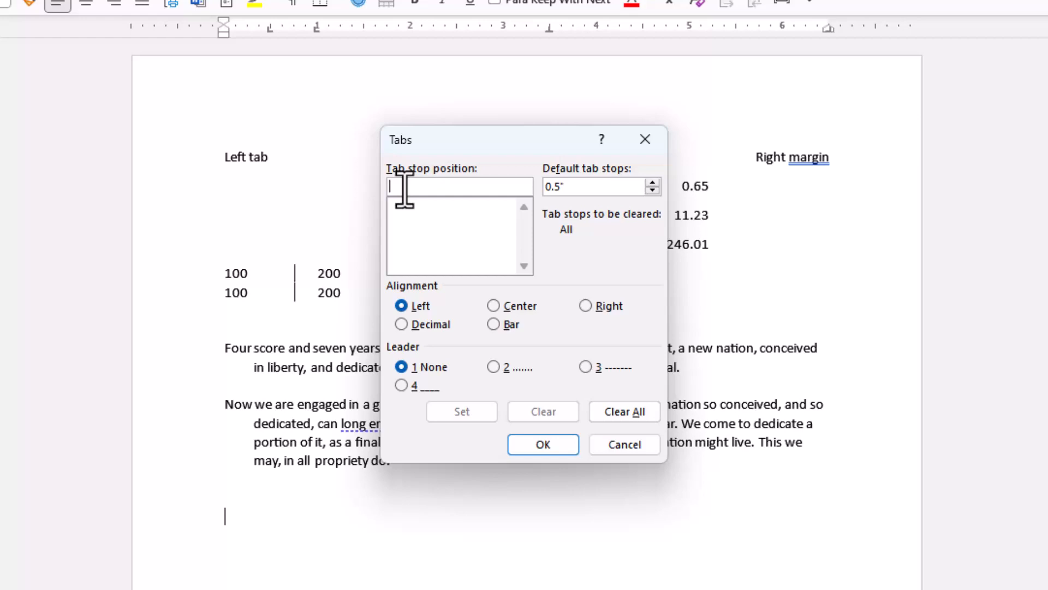
Set a left tab stop at 0.78 inch and a right tab stop at 6.5 inches with dotted leader 2, and apply them
text(.78)
click(459, 412)
text(6.5)
click(592, 307)
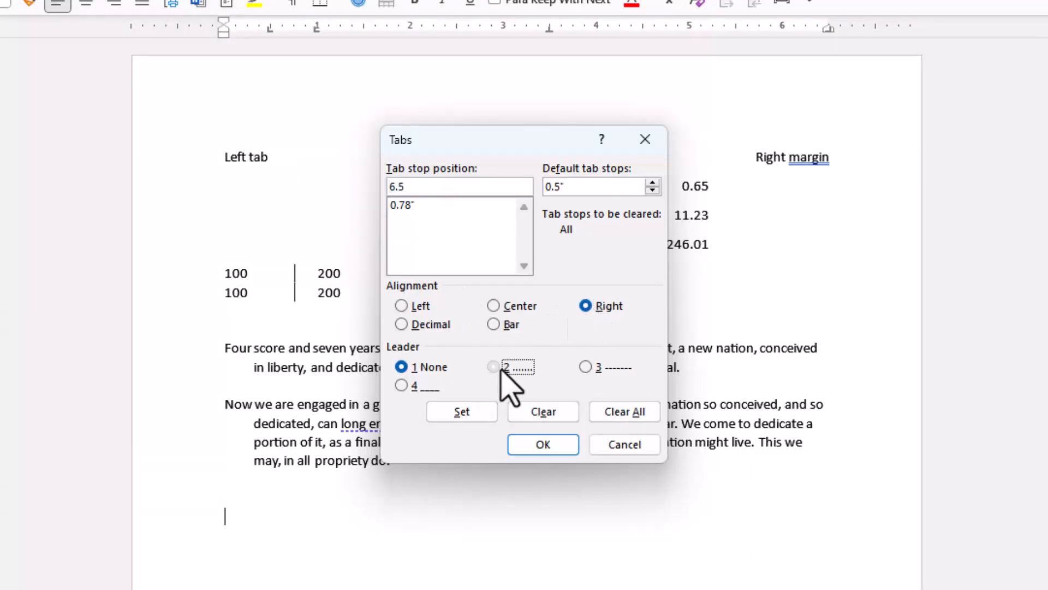
click(494, 367)
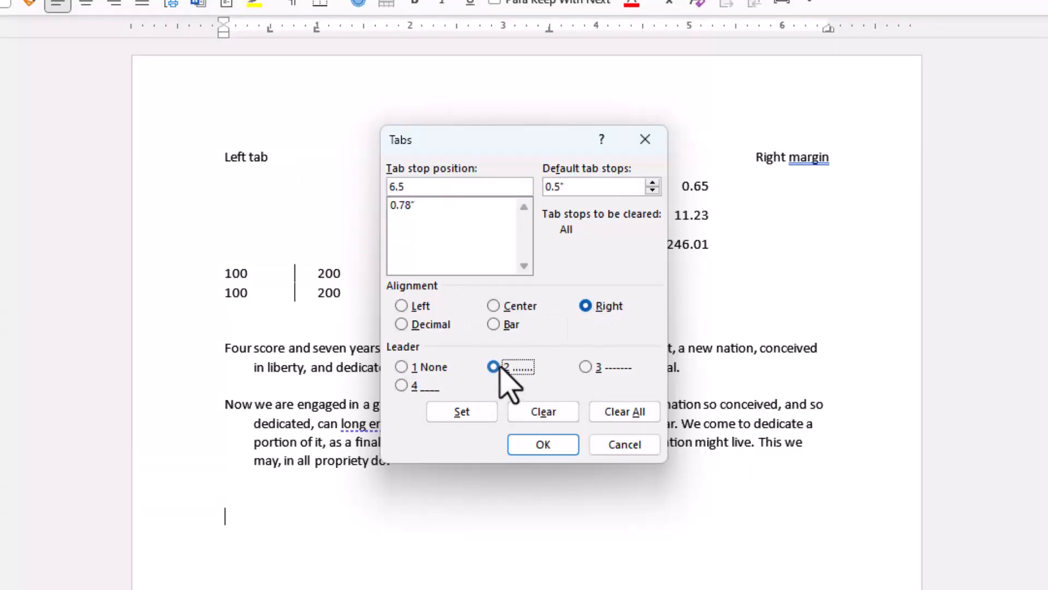
click(462, 412)
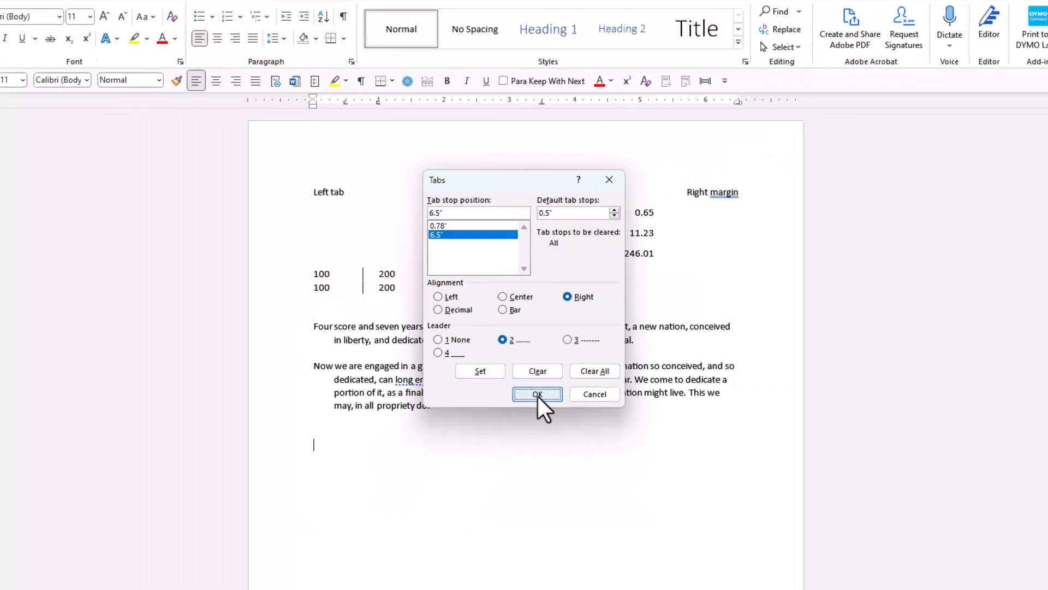
click(543, 445)
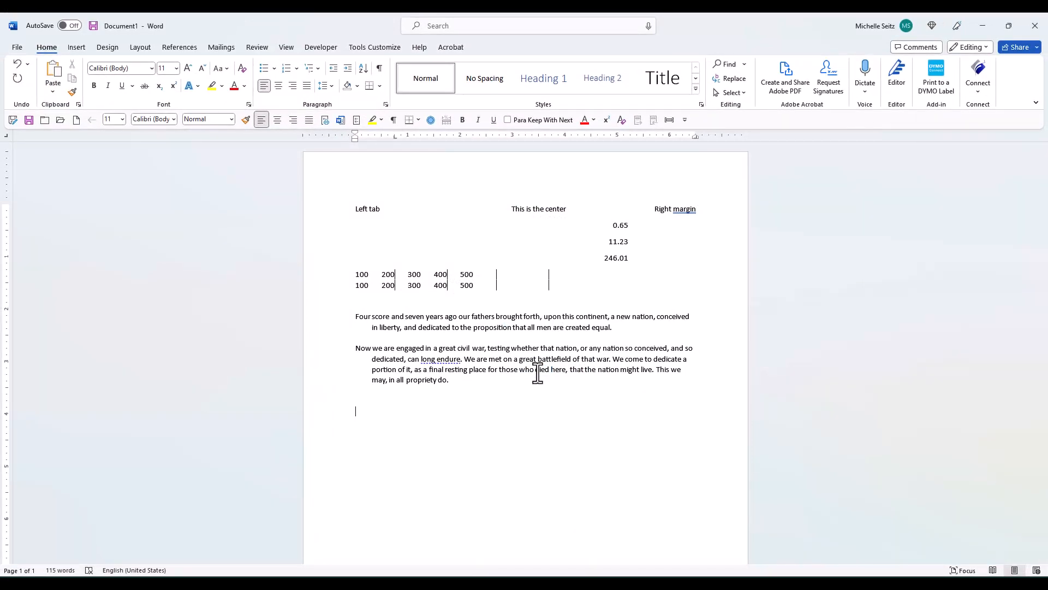
Enter the member's full name at the 0.78-inch tab stop and "Committee member" at the dot-leader right tab stop
text(Jane Doe)
key(Tab)
text(Com)
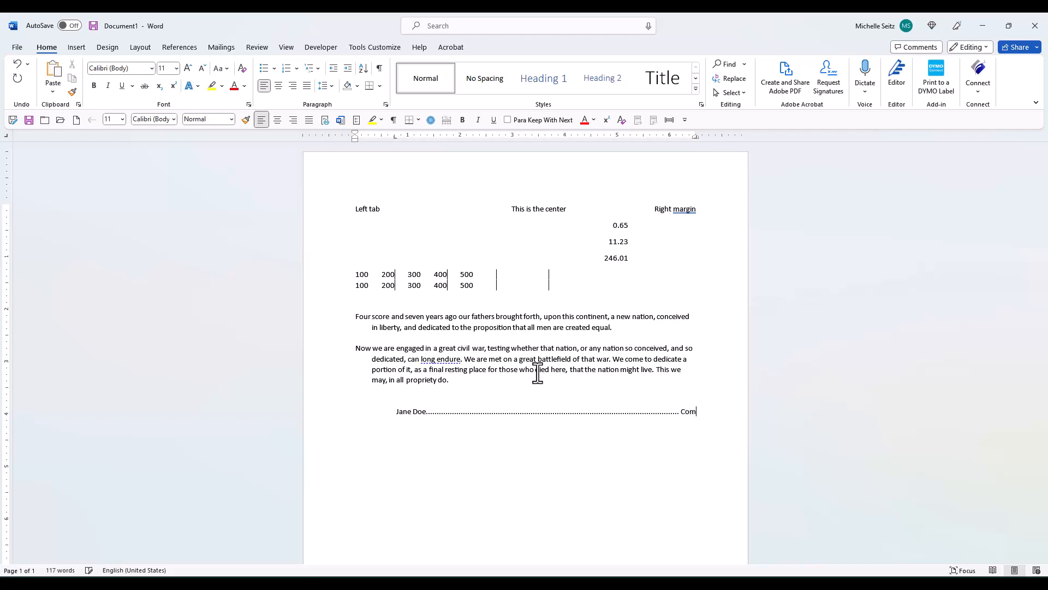
text(mittee member)
Remove the custom tab stops from a new line below the committee entry and advance through four default stops to 2 inches
click(695, 136)
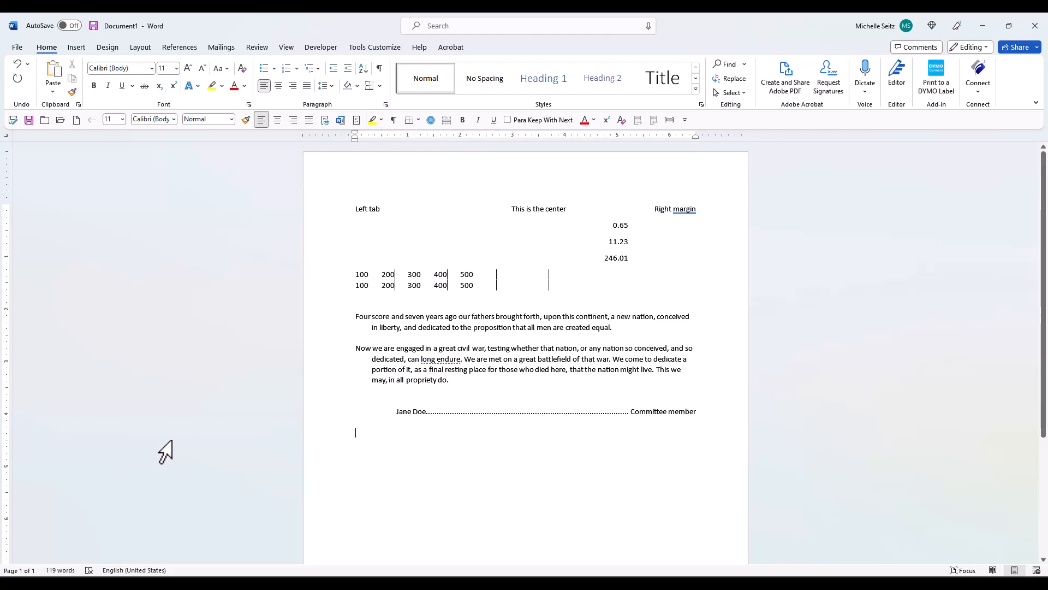
key(Tab)
key(Tab)
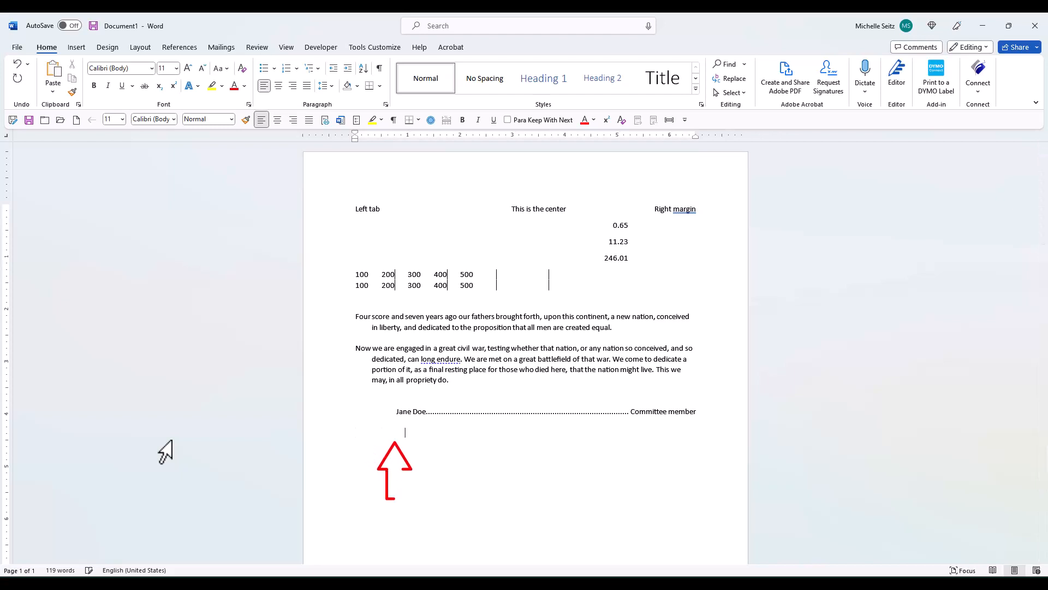
key(Tab)
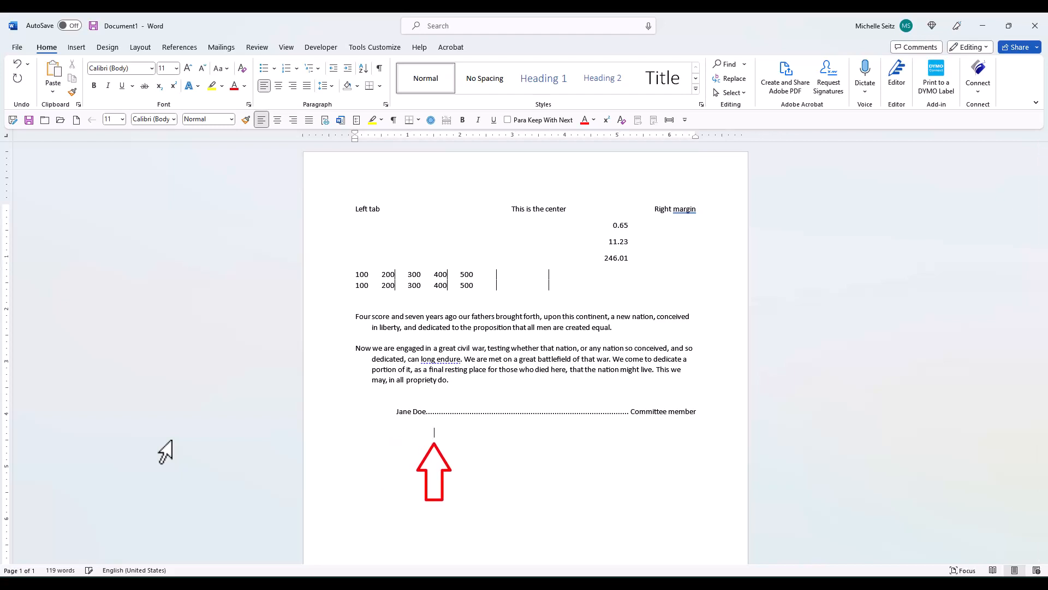
key(Tab)
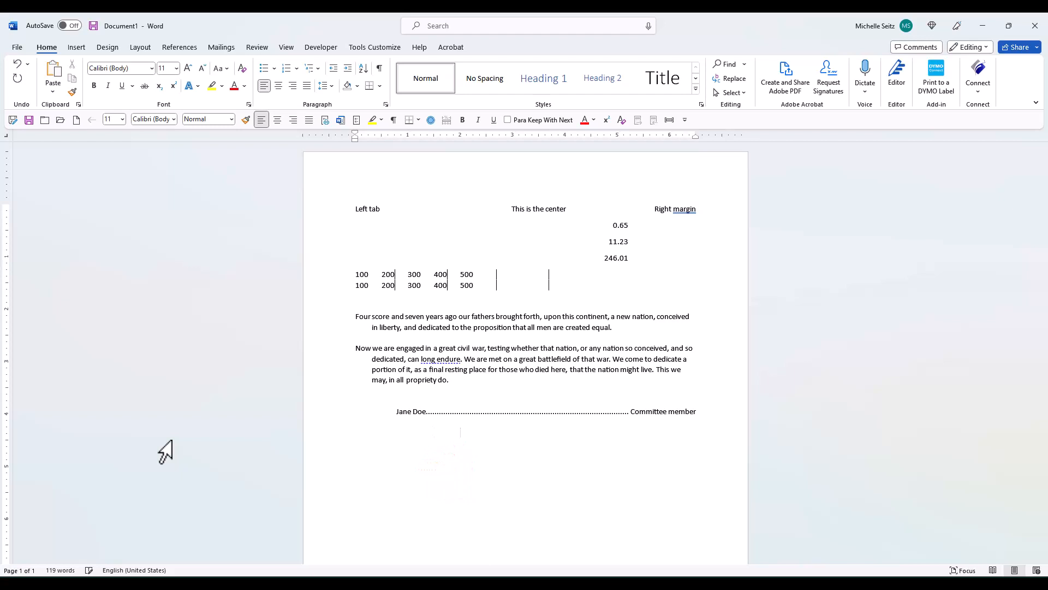